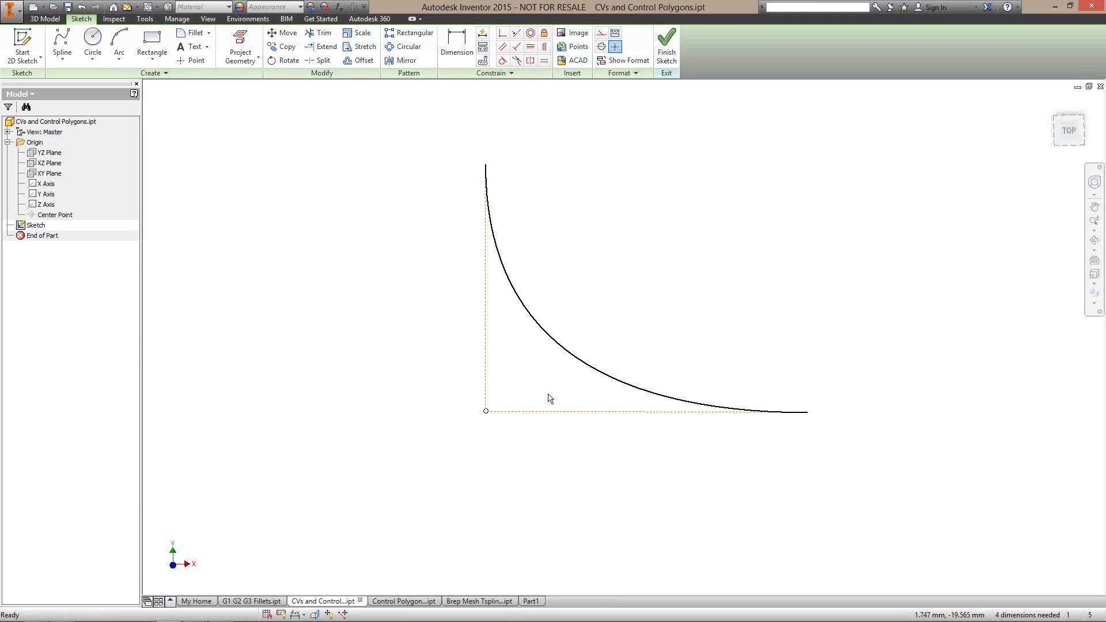
- Reshape the spline by moving its corner control vertex to slightly below and outside its original corner position
{"action": "left_click_drag", "start_coordinate": [485, 412], "coordinate": [391, 295]}
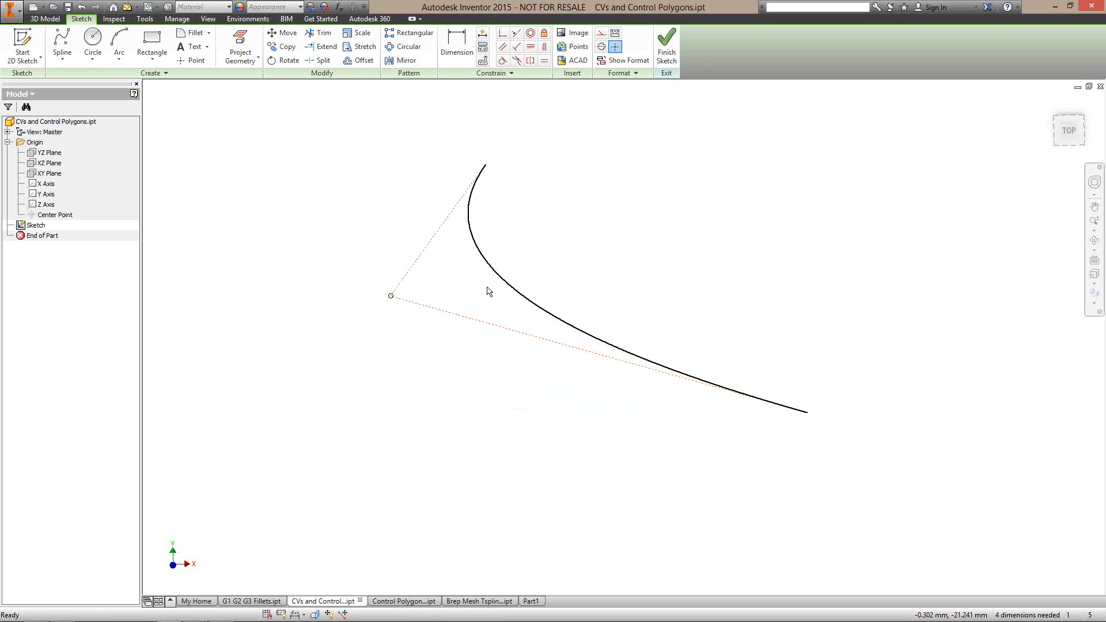
{"action": "left_click_drag", "start_coordinate": [392, 297], "coordinate": [436, 438]}
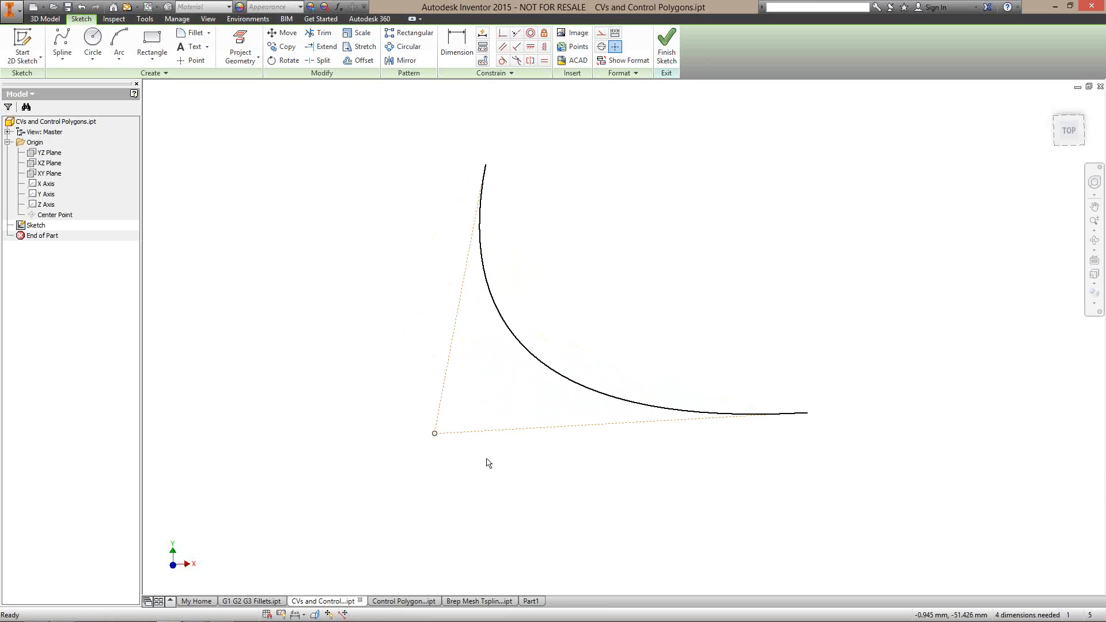
- Insert two additional vertices into the middle of the control vertex spline
{"action": "right_click", "coordinate": [547, 371]}
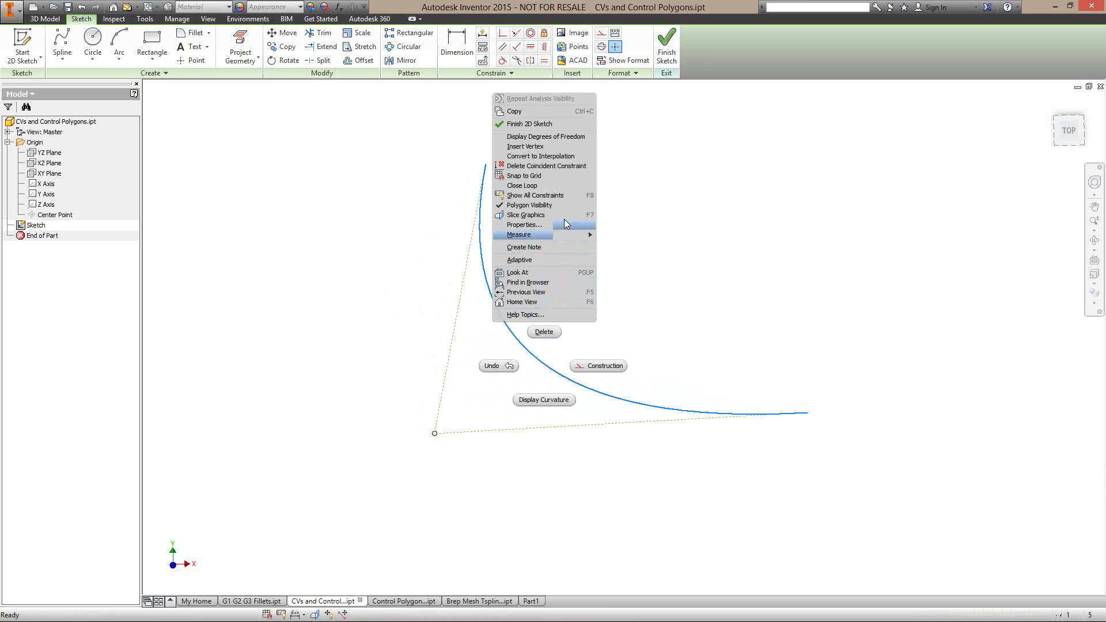
{"action": "left_click", "coordinate": [561, 147]}
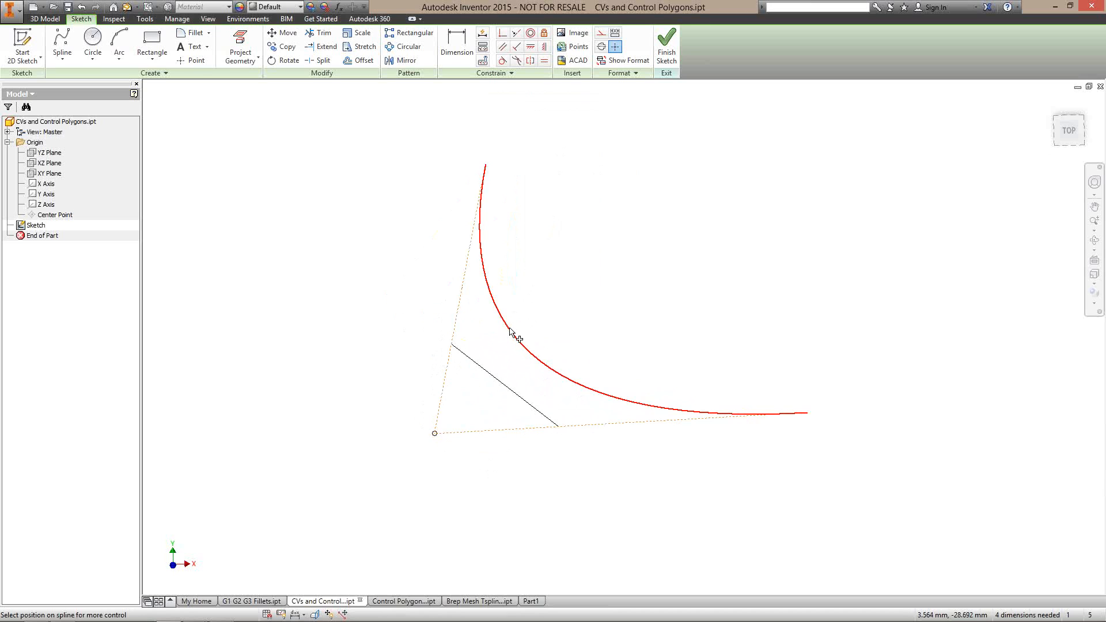
{"action": "left_click", "coordinate": [509, 330]}
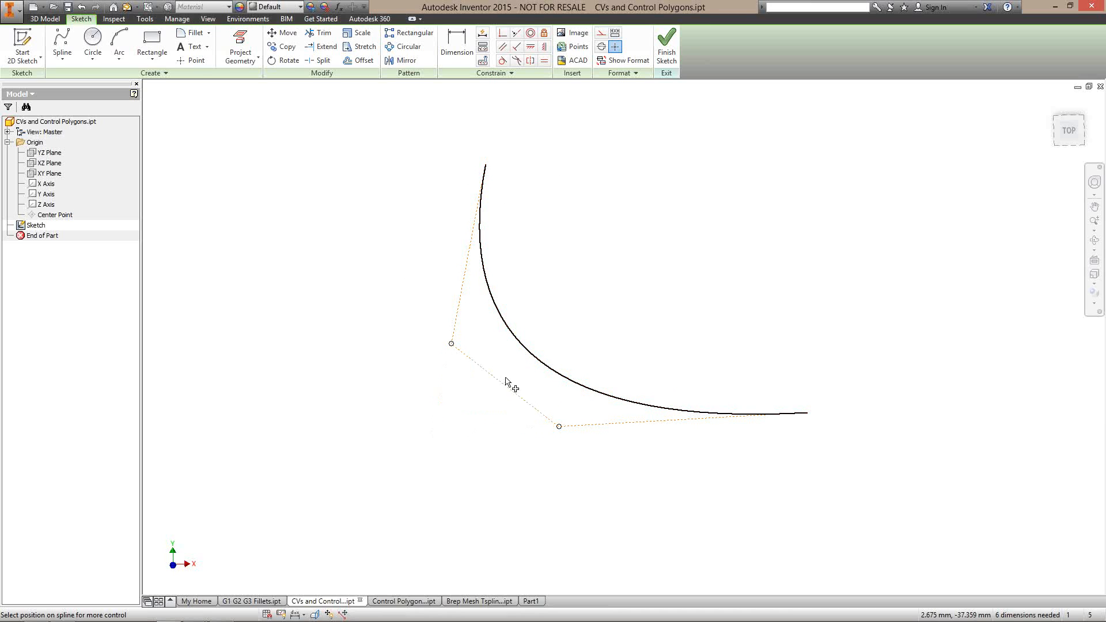
{"action": "left_click", "coordinate": [537, 361]}
{"action": "right_click", "coordinate": [592, 345]}
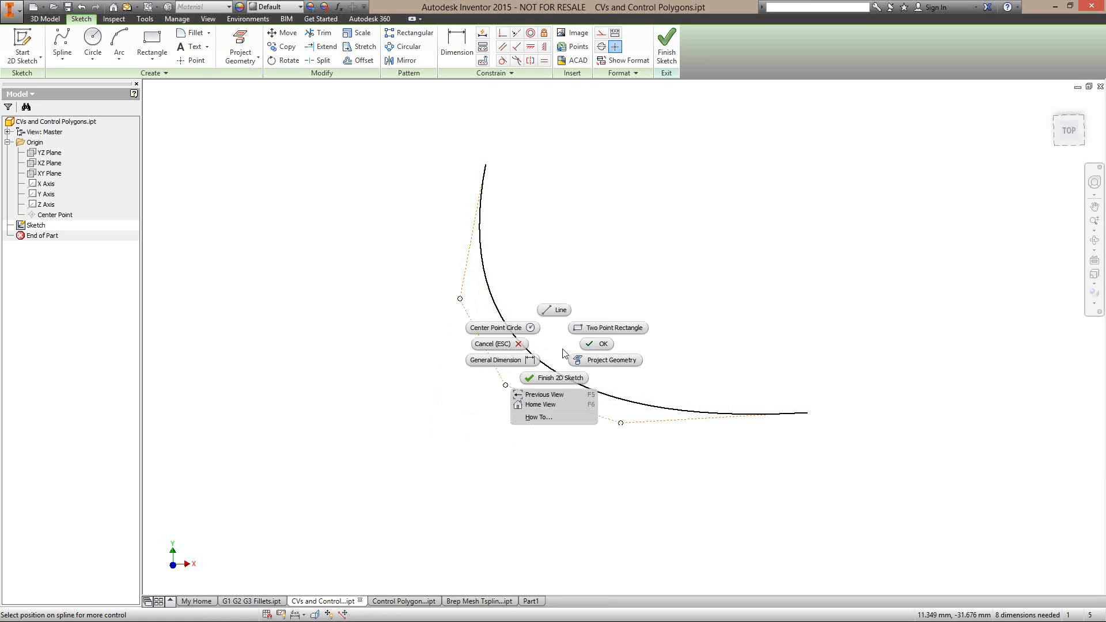
{"action": "left_click", "coordinate": [596, 344]}
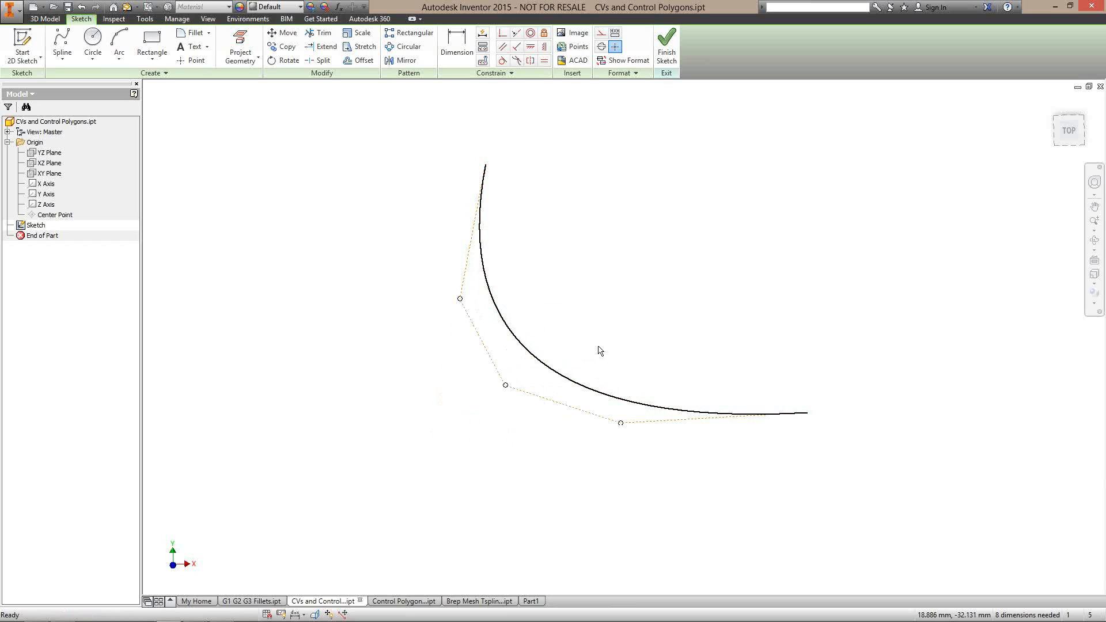
- Move the spline's three control vertices and gather them near its lower-left corner for a tighter bend
{"action": "left_click_drag", "start_coordinate": [449, 300], "coordinate": [390, 228]}
{"action": "left_click_drag", "start_coordinate": [622, 425], "coordinate": [721, 489]}
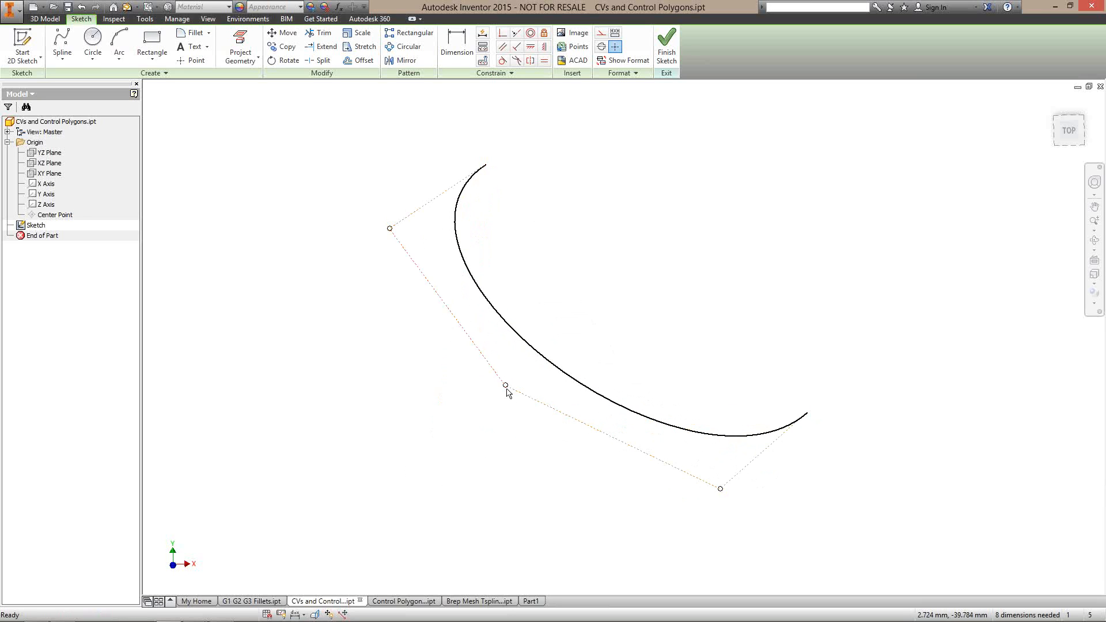
{"action": "left_click_drag", "start_coordinate": [507, 390], "coordinate": [426, 410]}
{"action": "left_click_drag", "start_coordinate": [390, 229], "coordinate": [413, 397]}
{"action": "left_click_drag", "start_coordinate": [720, 489], "coordinate": [453, 451]}
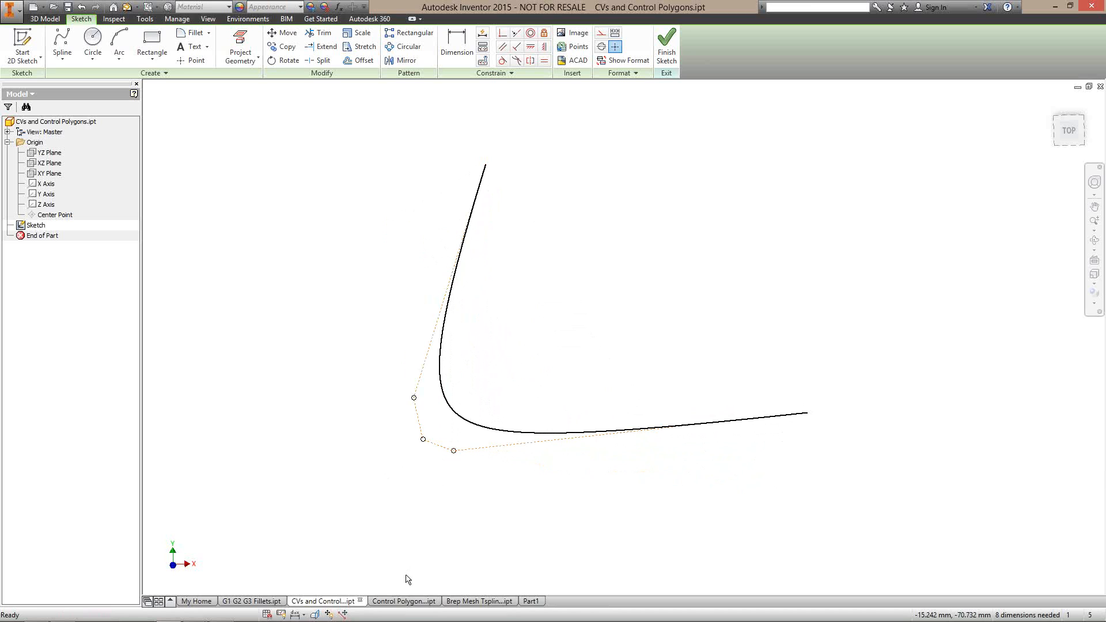
- Switch to Control Polygon Mock up.ipt and examine the lofted surface's control polygons from another angle
{"action": "left_click", "coordinate": [403, 601]}
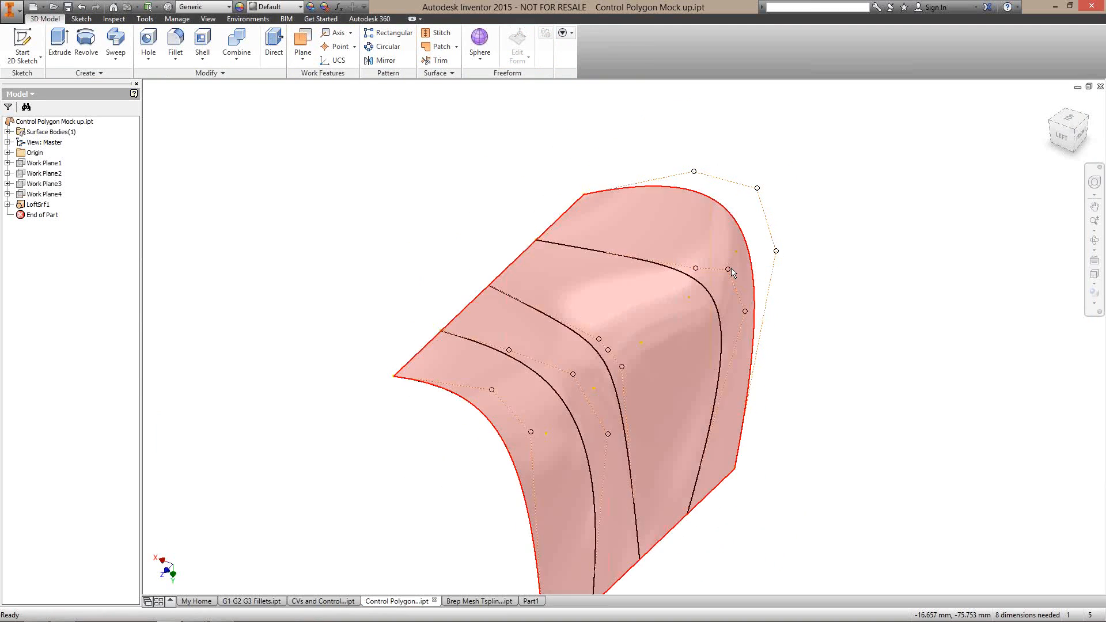
{"action": "left_click_drag", "start_coordinate": [695, 268], "coordinate": [678, 233]}
{"action": "left_click", "coordinate": [127, 7]}
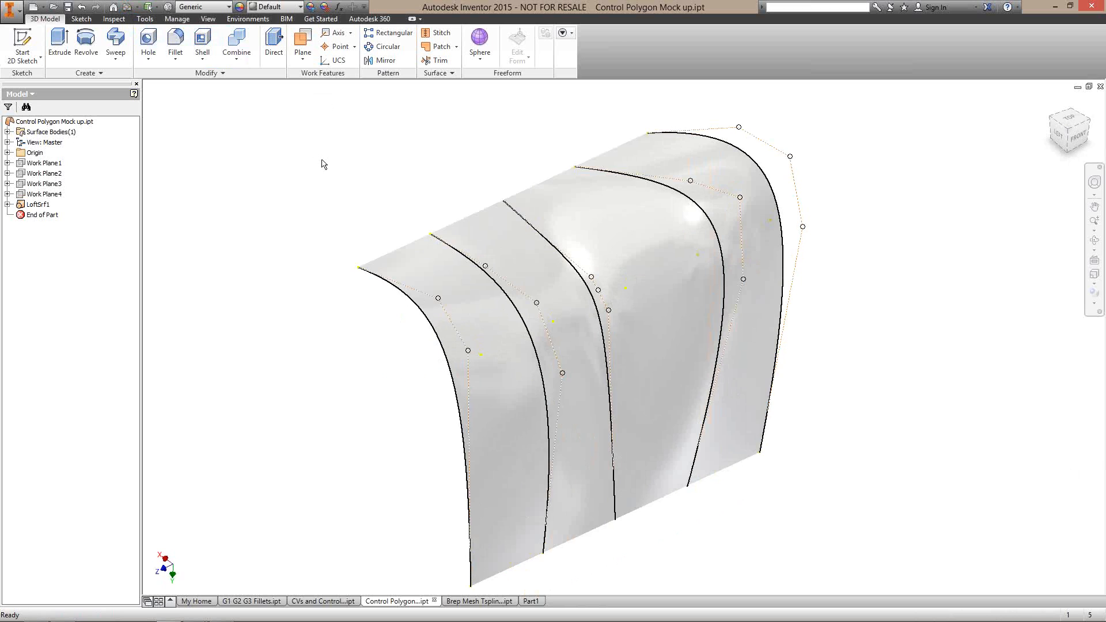
- Show the Subdivision/Freeform/T-splines slides in the PowerPoint slide show and return to Inventor
{"action": "mouse_move", "coordinate": [192, 611]}
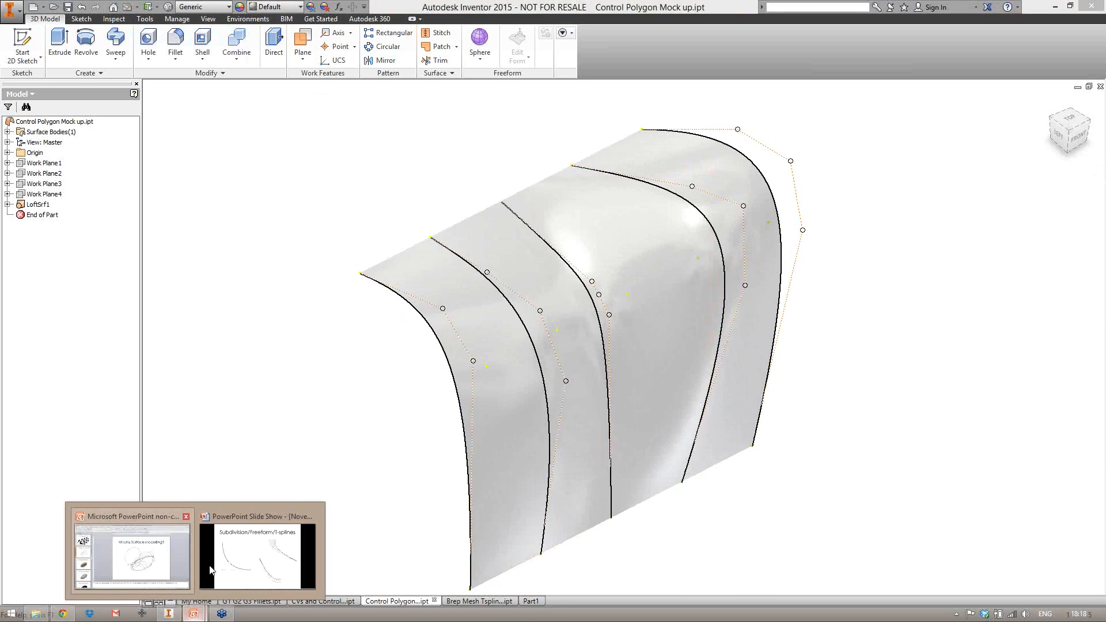
{"action": "left_click", "coordinate": [300, 569]}
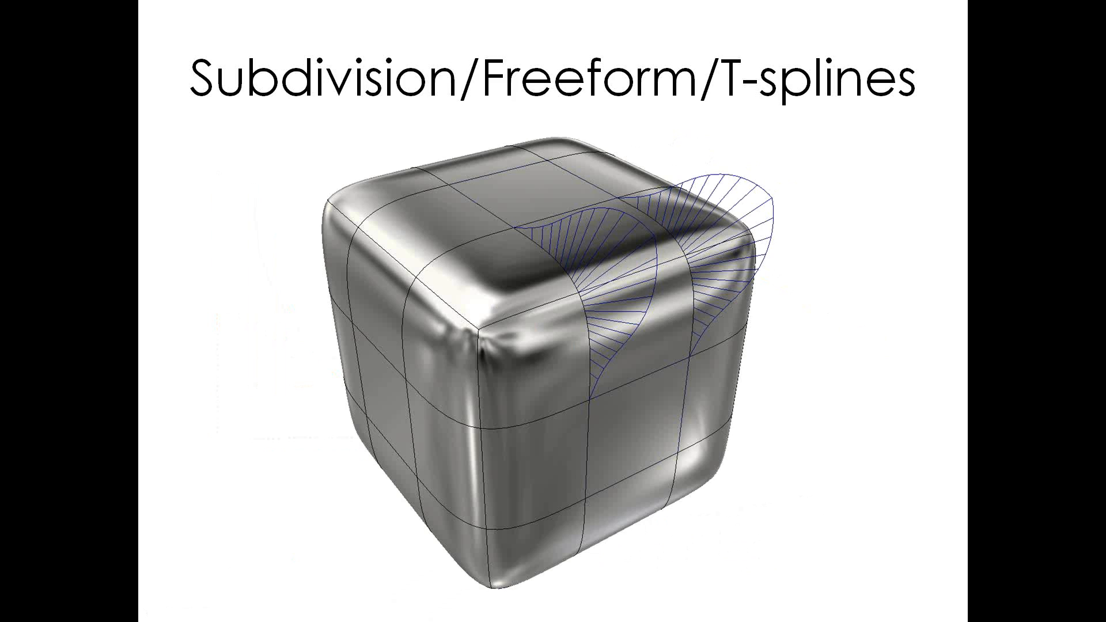
{"action": "key", "text": "alt+Tab"}
{"action": "key", "text": "alt+Tab"}
{"action": "key", "text": "alt+Tab"}
{"action": "key", "text": "alt+Tab"}
{"action": "key", "text": "alt+Tab"}
{"action": "key", "text": "alt+Tab"}
{"action": "key", "text": "alt+Tab"}
{"action": "key", "text": "alt+Tab"}
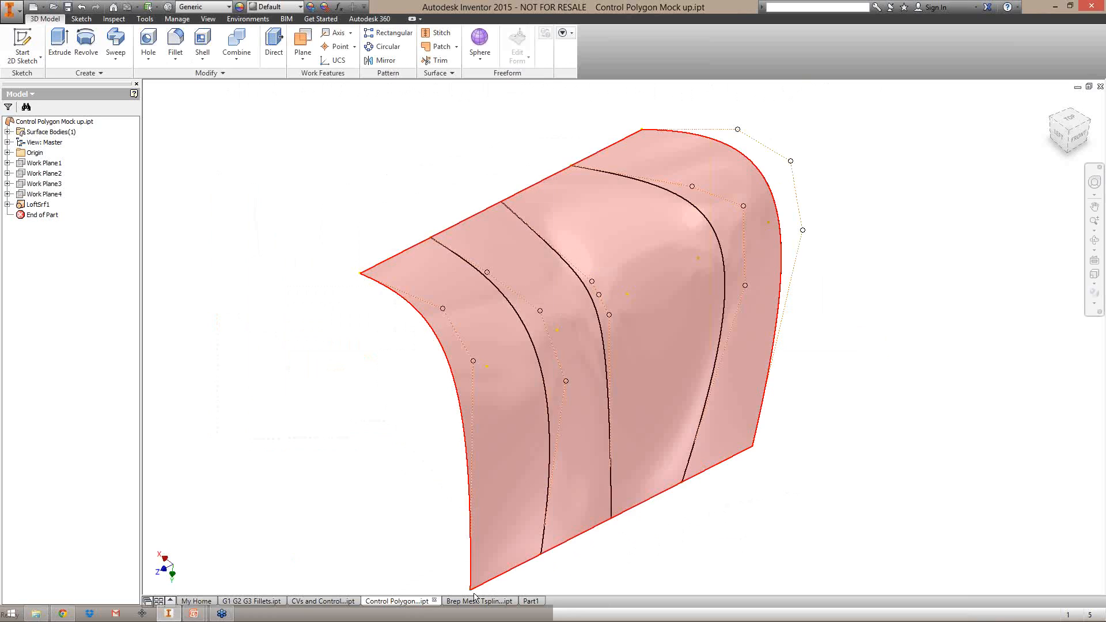
- Inspect the curvature combs on the cube in Brep Mesh Tsplines.ipt and display its Zebra1 analysis
{"action": "key", "text": "ctrl+Tab"}
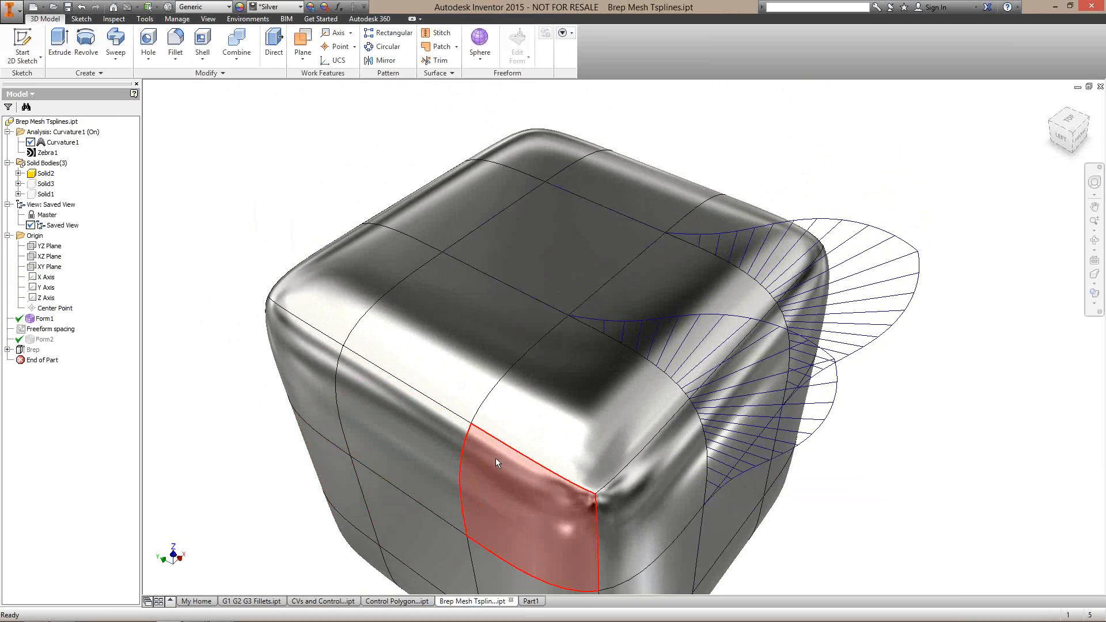
{"action": "middle_click_drag", "start_coordinate": [496, 458], "coordinate": [692, 456], "text": "shift"}
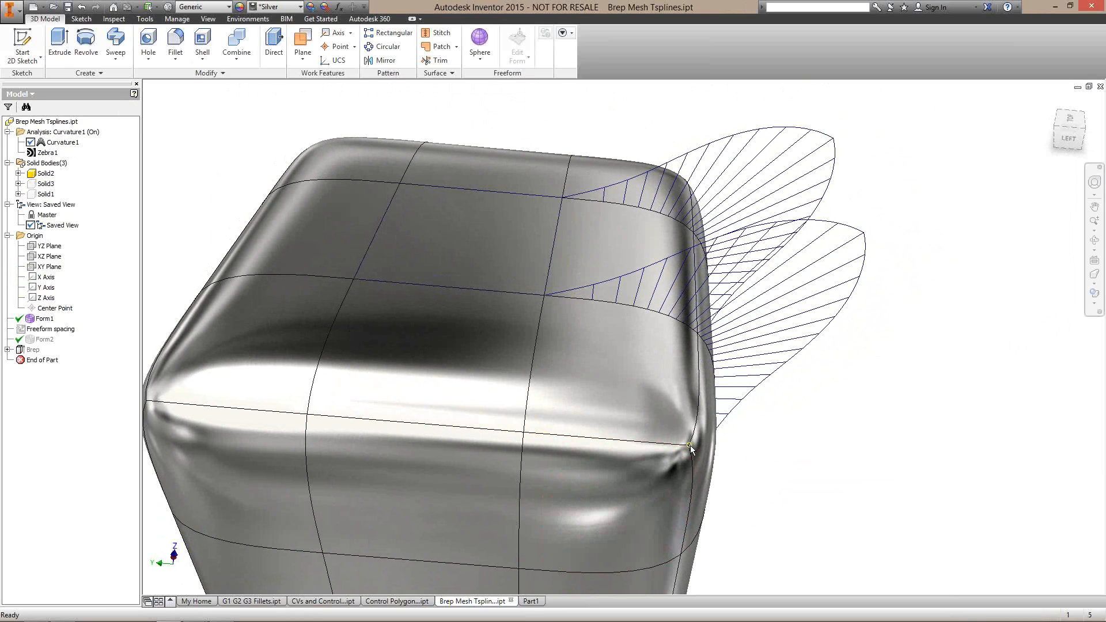
{"action": "mouse_move", "coordinate": [689, 445]}
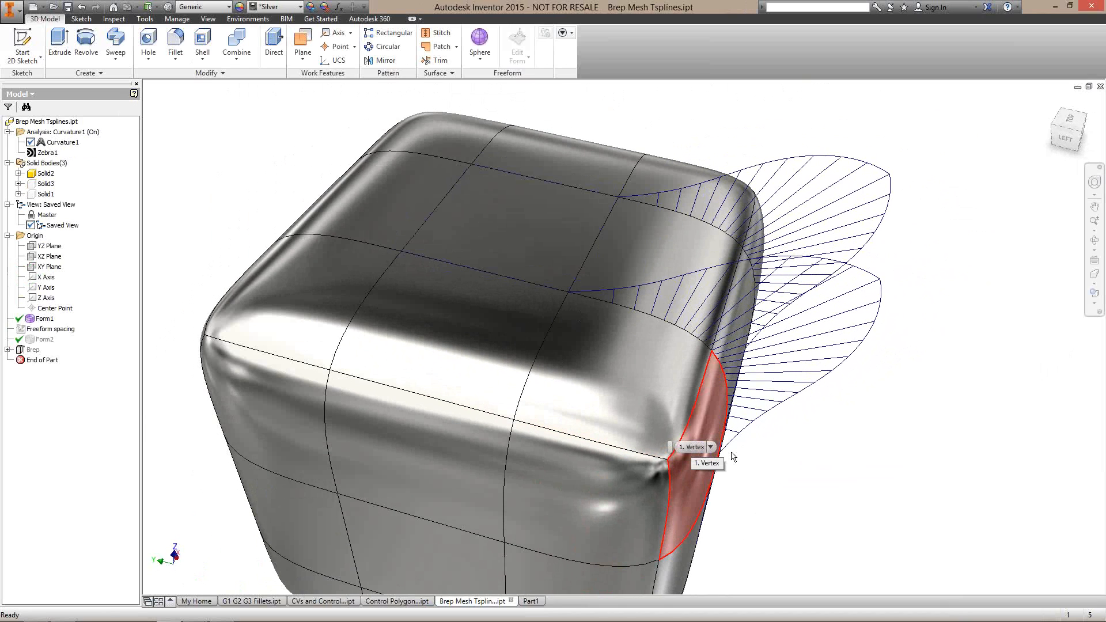
{"action": "double_click", "coordinate": [47, 152]}
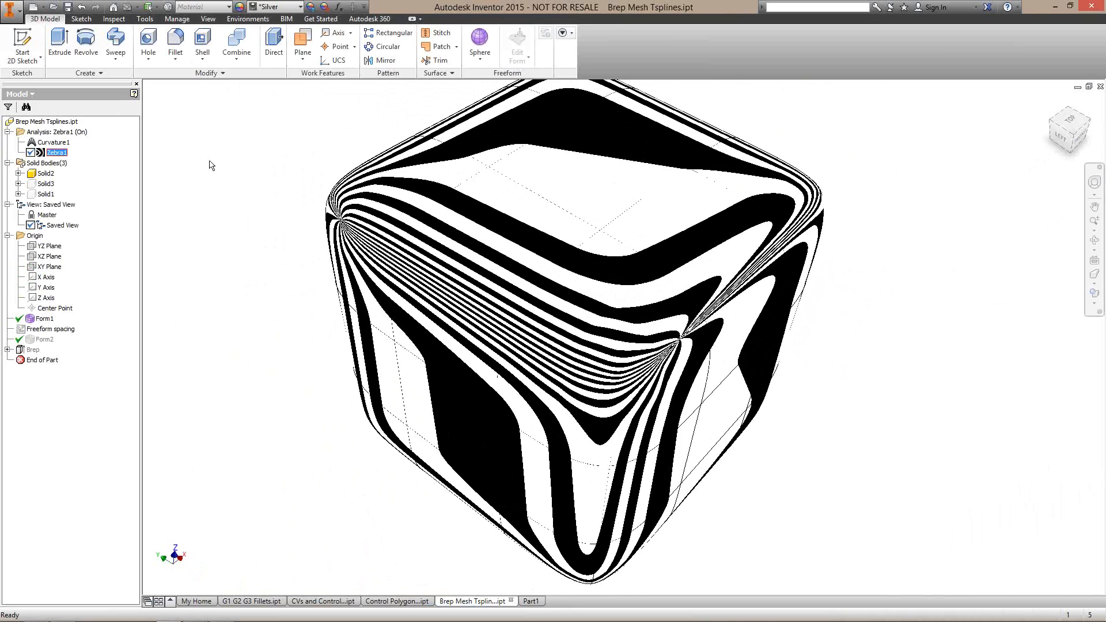
- In Part1, place a freeform sphere on the XY plane, centred on the origin
{"action": "left_click", "coordinate": [530, 601]}
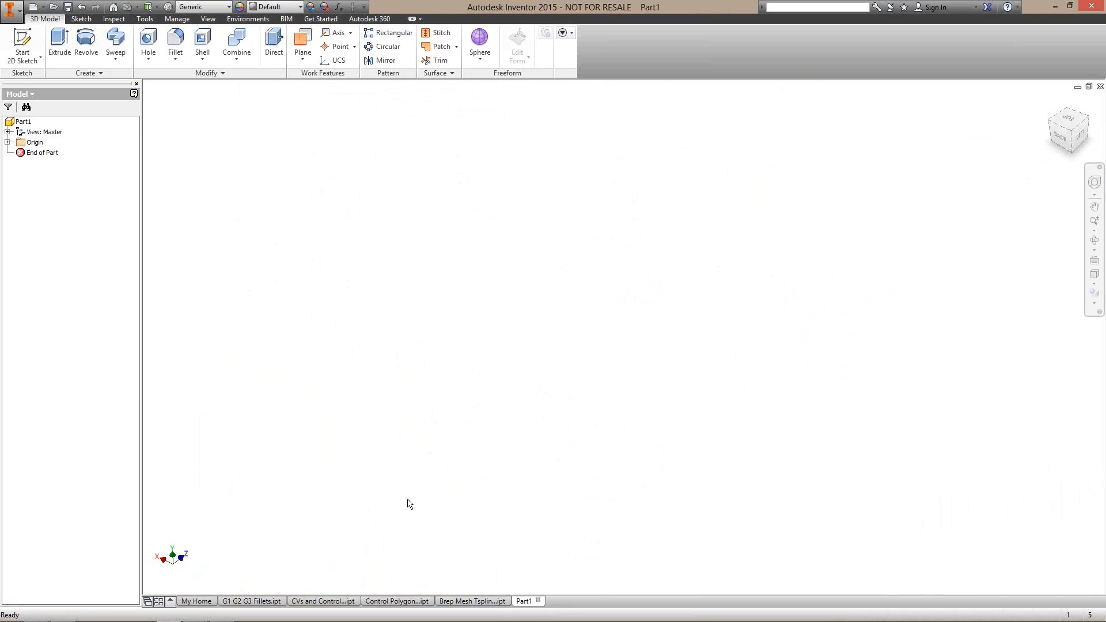
{"action": "left_click", "coordinate": [484, 63]}
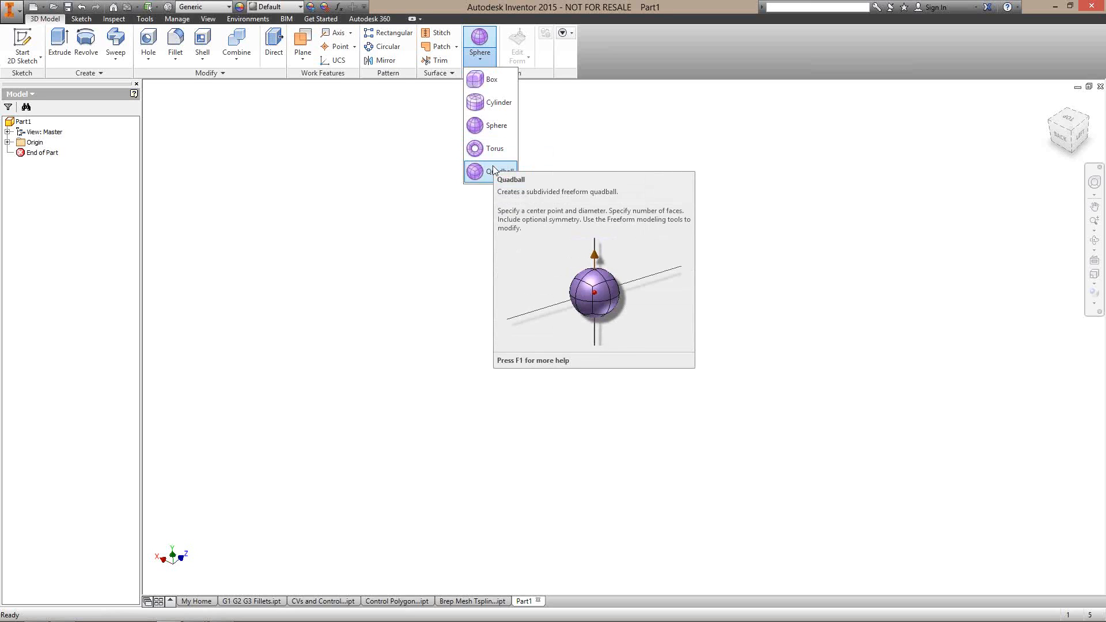
{"action": "left_click", "coordinate": [499, 127]}
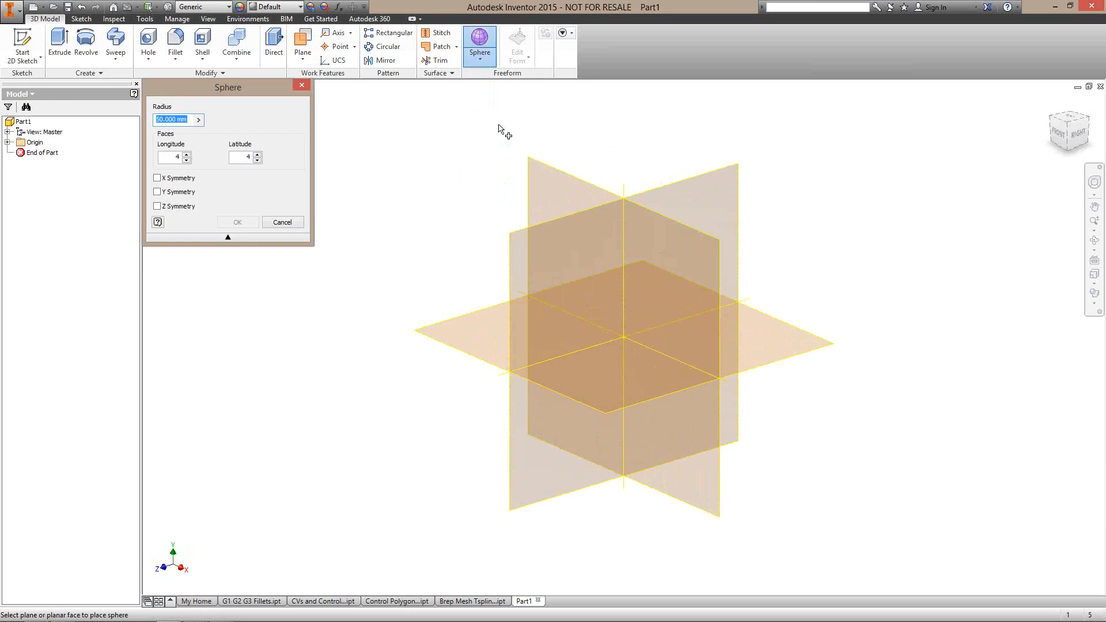
{"action": "left_click", "coordinate": [537, 196]}
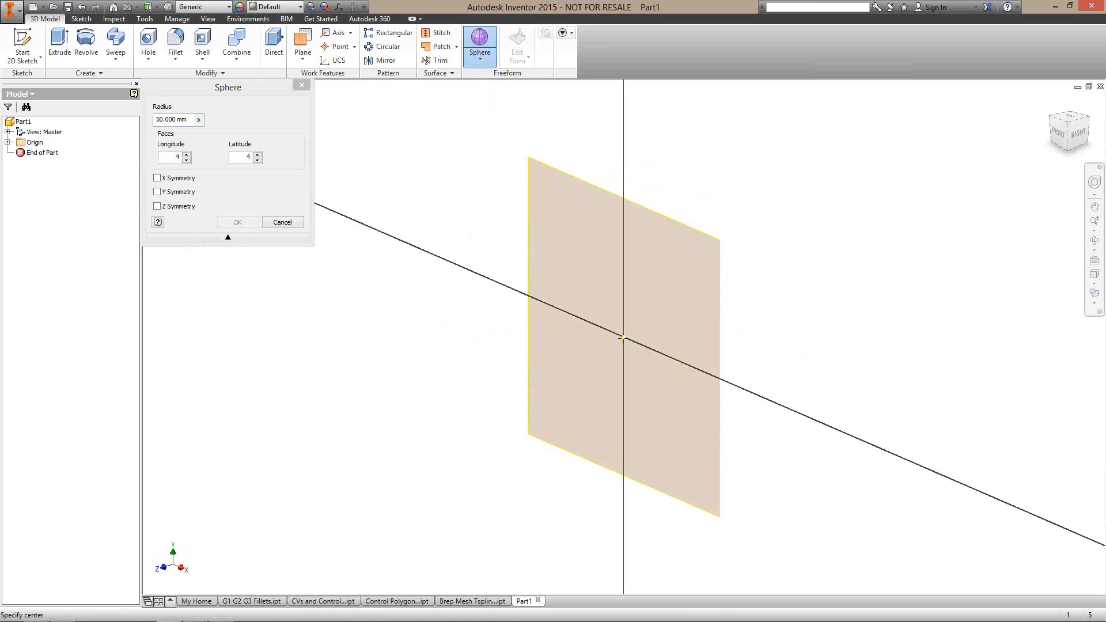
{"action": "left_click", "coordinate": [623, 337]}
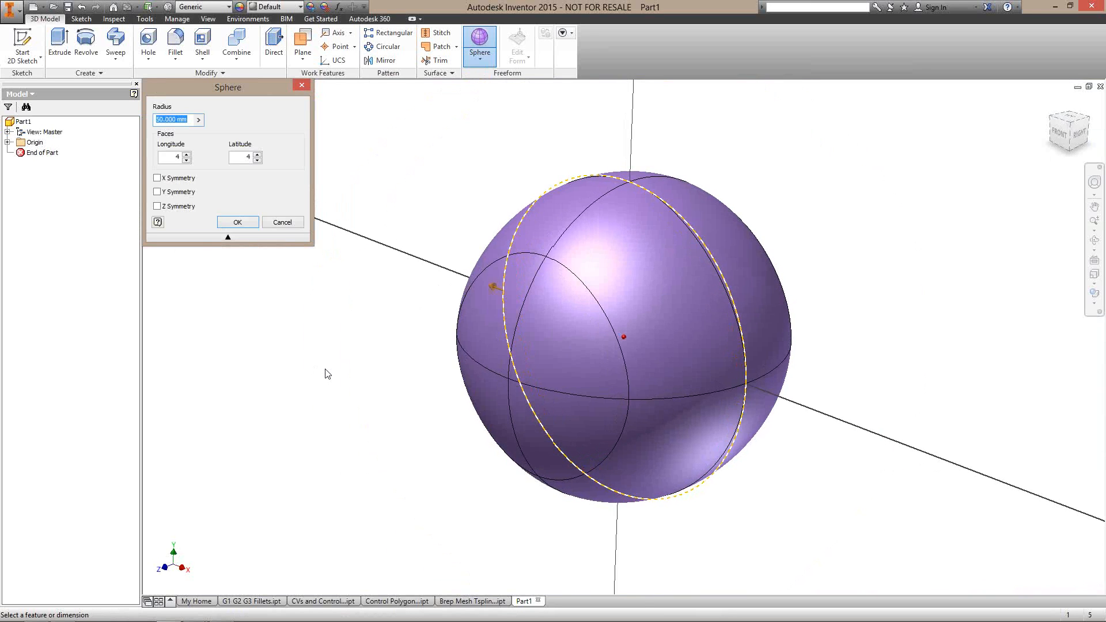
- Set the freeform sphere's radius to 50 mm and check its shape from the front
{"action": "left_click_drag", "start_coordinate": [459, 313], "coordinate": [422, 311]}
{"action": "type", "text": "50"}
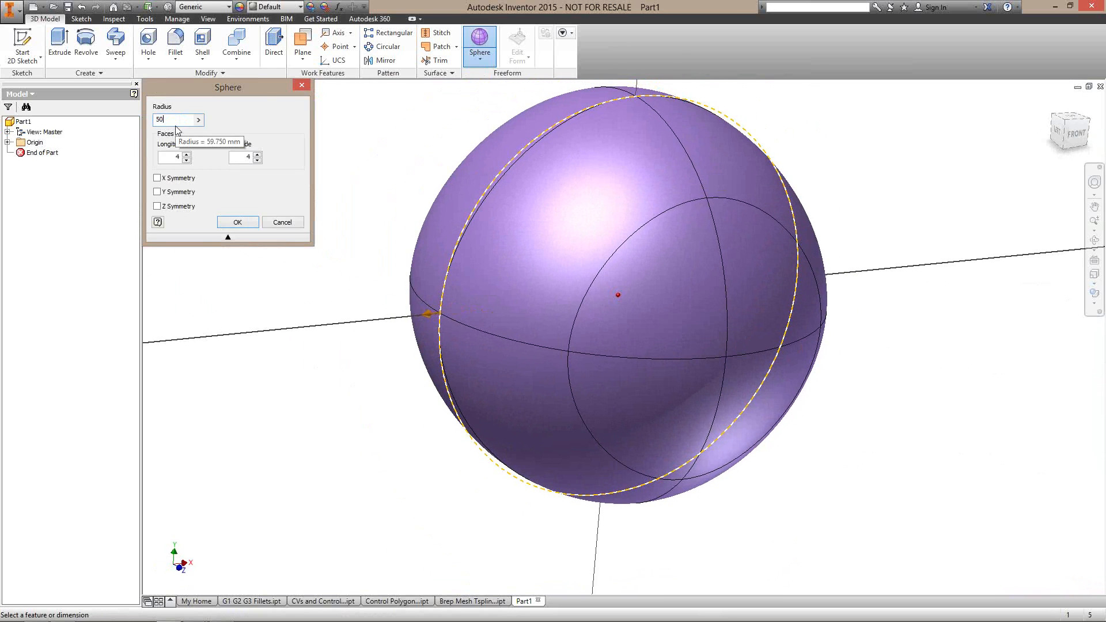
{"action": "left_click", "coordinate": [1075, 136]}
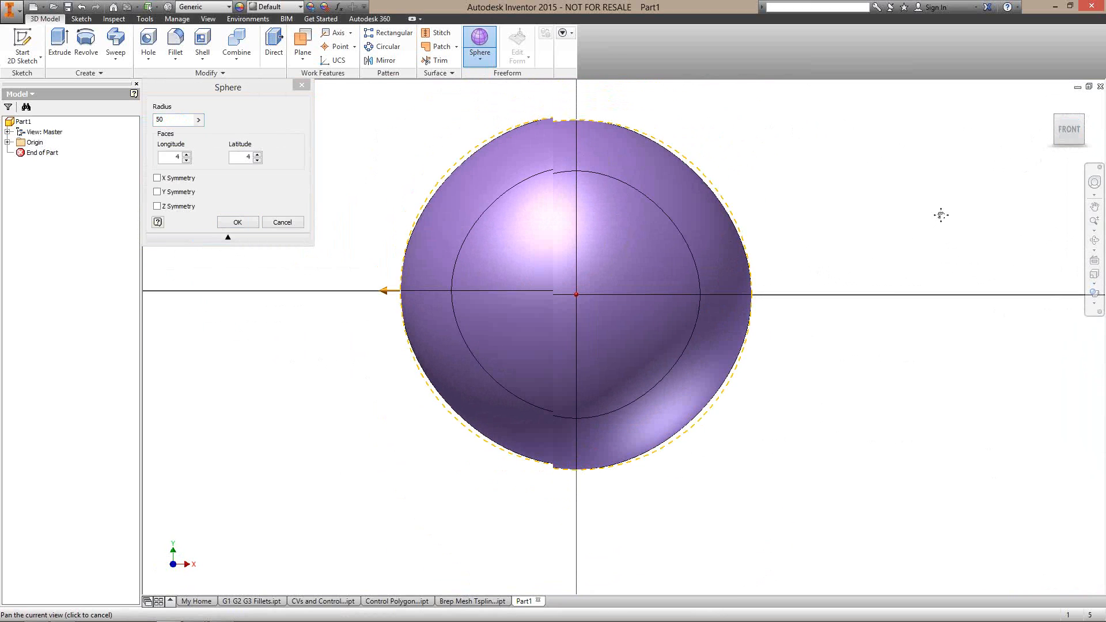
{"action": "middle_click_drag", "start_coordinate": [941, 215], "coordinate": [906, 233]}
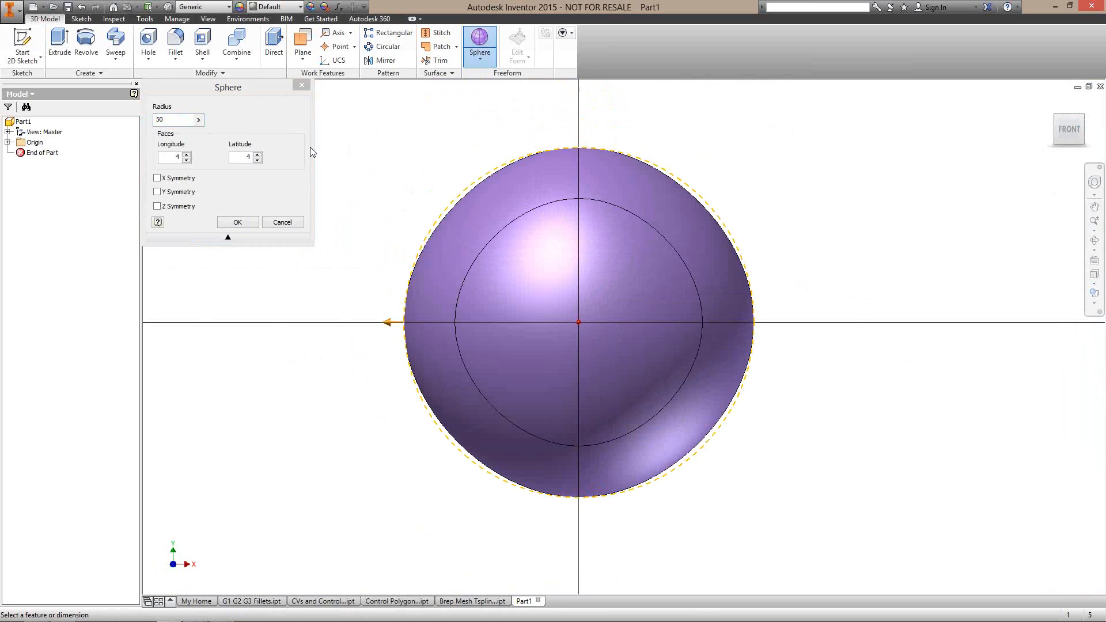
- Divide the sphere into 20 longitude faces and 8 latitude faces
{"action": "double_click", "coordinate": [173, 155]}
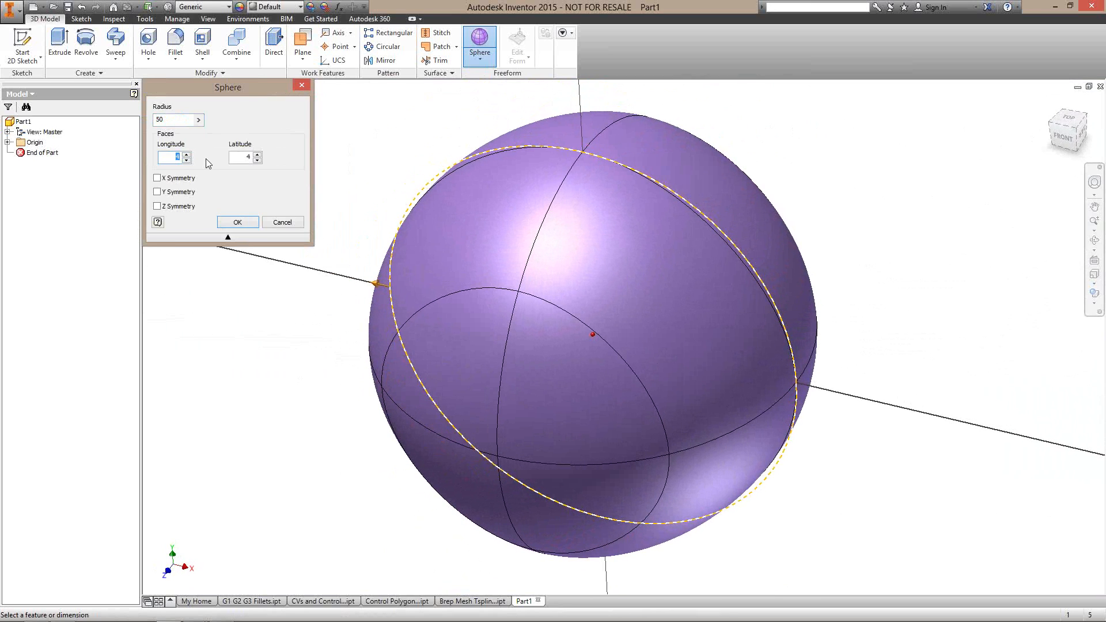
{"action": "type", "text": "10"}
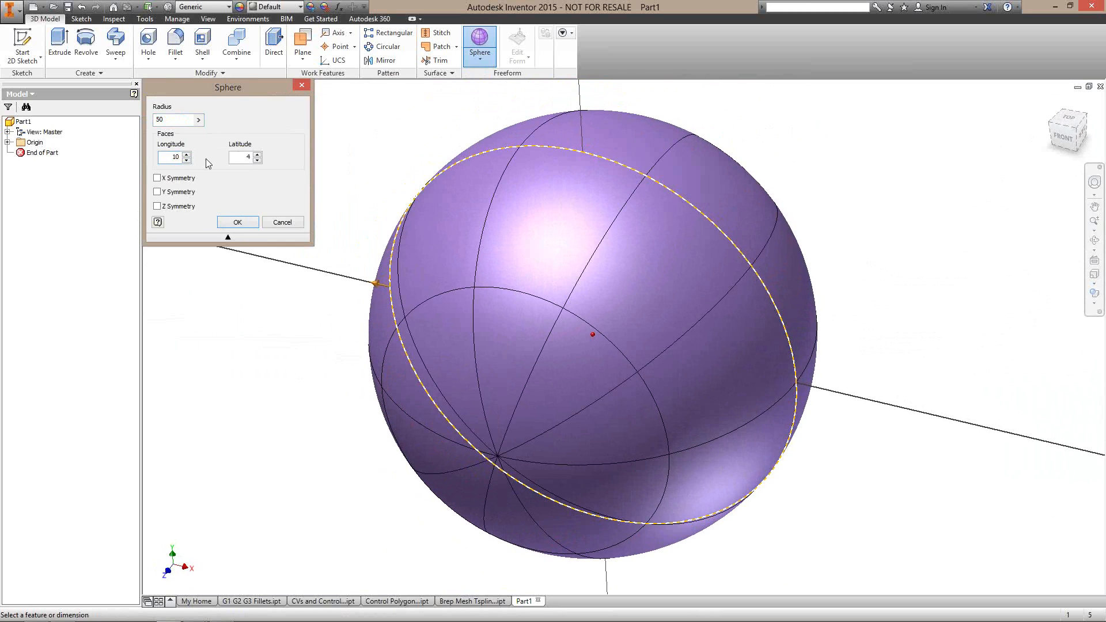
{"action": "left_click_drag", "start_coordinate": [169, 157], "coordinate": [183, 156]}
{"action": "type", "text": "2"}
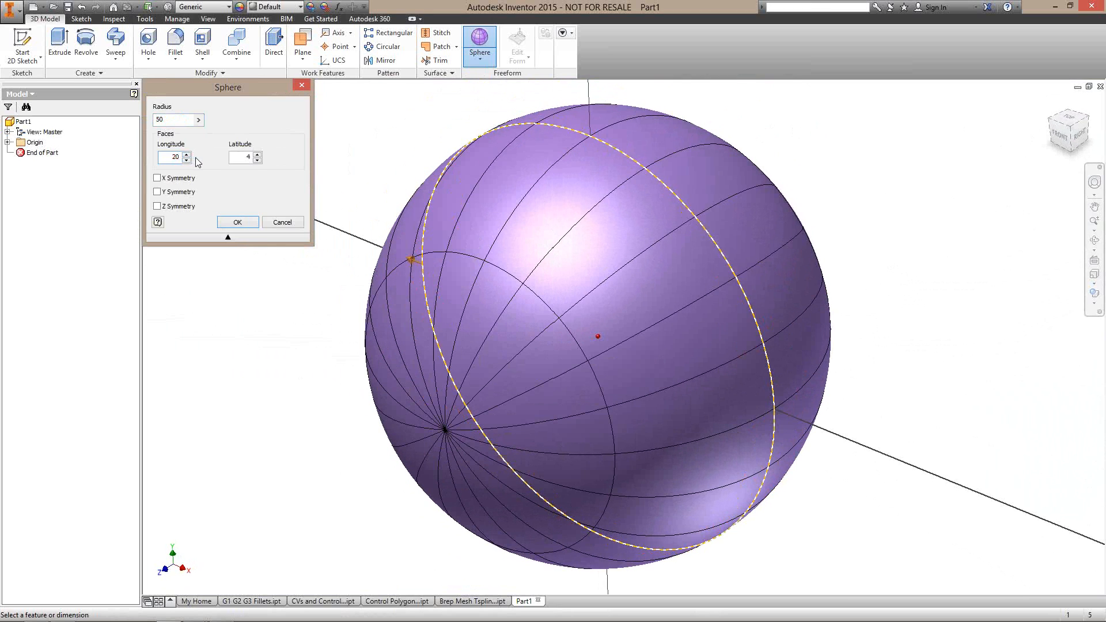
{"action": "left_click_drag", "start_coordinate": [238, 157], "coordinate": [254, 158]}
{"action": "type", "text": "8"}
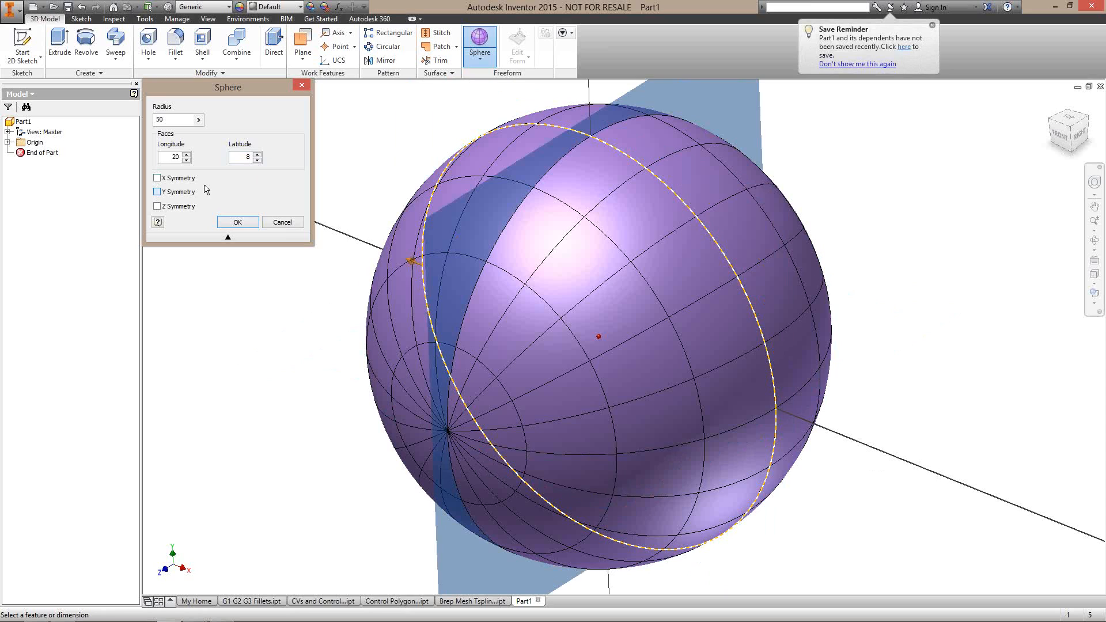
- Enable Y symmetry for the sphere, create it, and finish the freeform
{"action": "left_click", "coordinate": [198, 192]}
{"action": "left_click", "coordinate": [241, 222]}
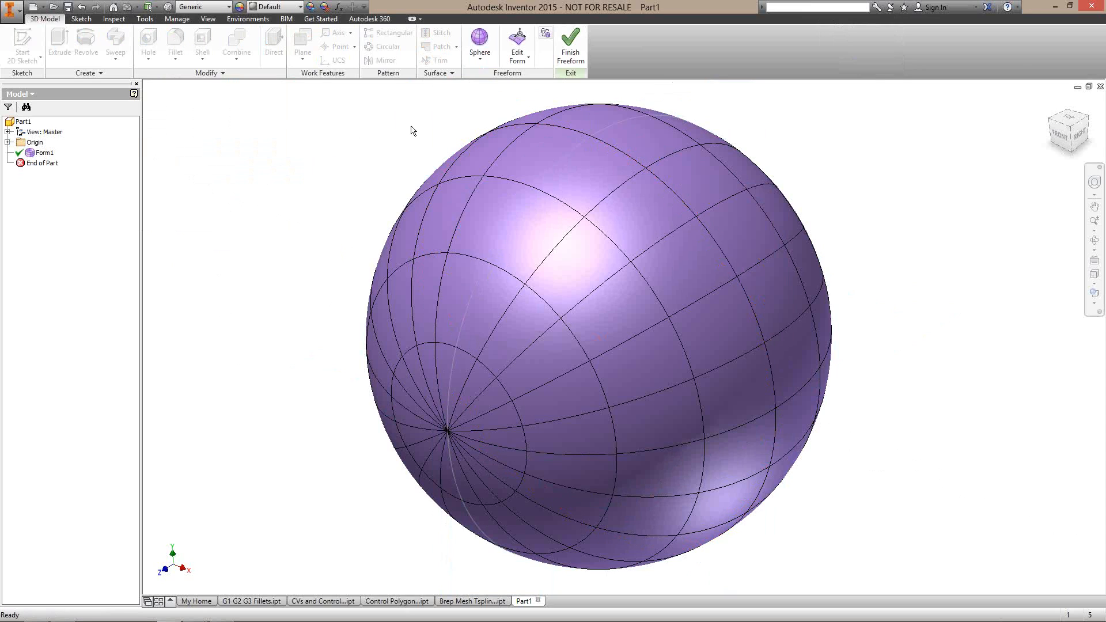
{"action": "left_click", "coordinate": [579, 61]}
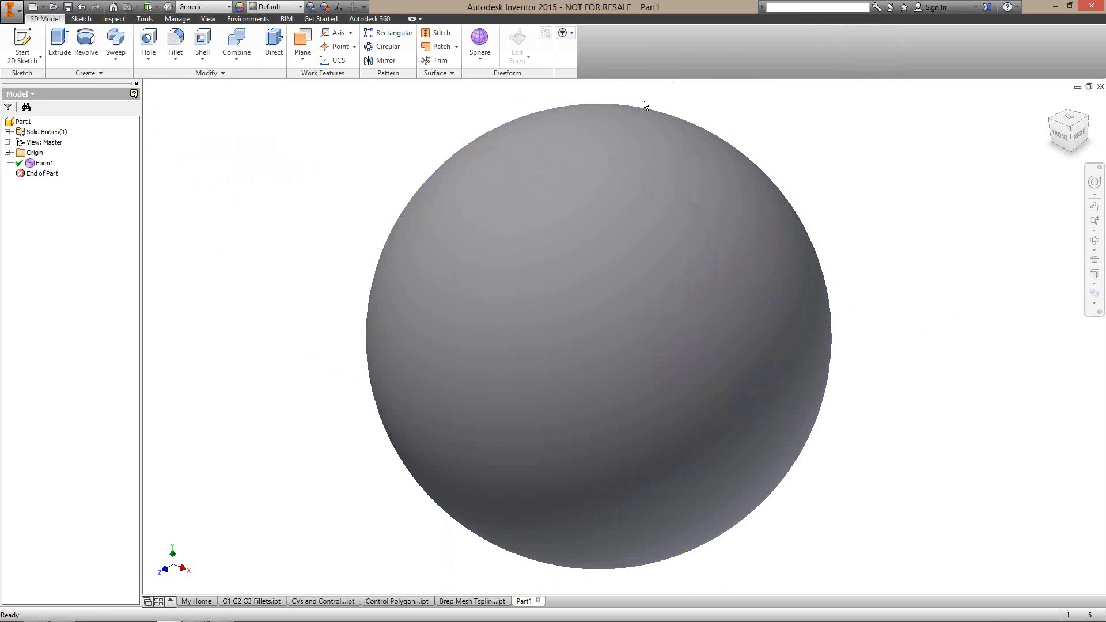
- Reopen Form1 for editing, start Edit Form and select all faces of the sphere's upper half from the right view
{"action": "double_click", "coordinate": [51, 162]}
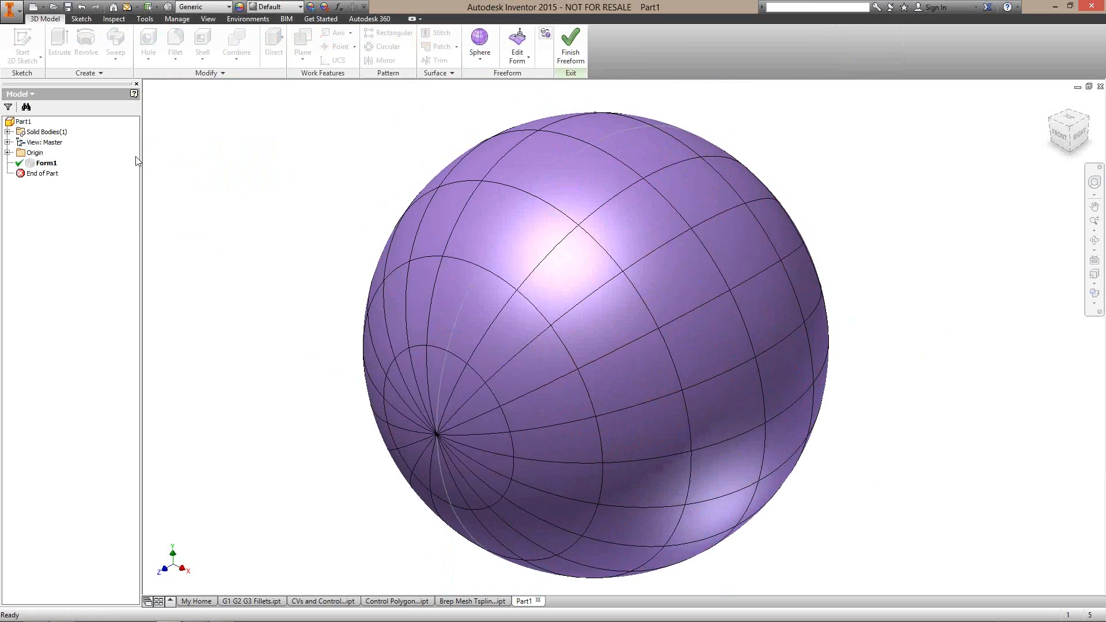
{"action": "left_click", "coordinate": [526, 65]}
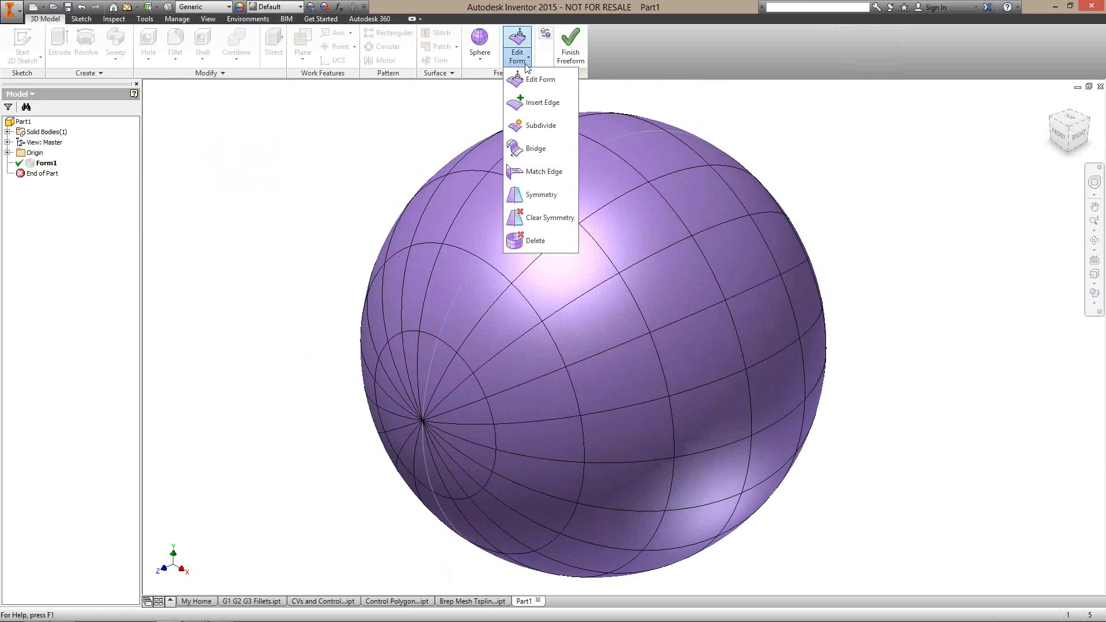
{"action": "left_click", "coordinate": [553, 85]}
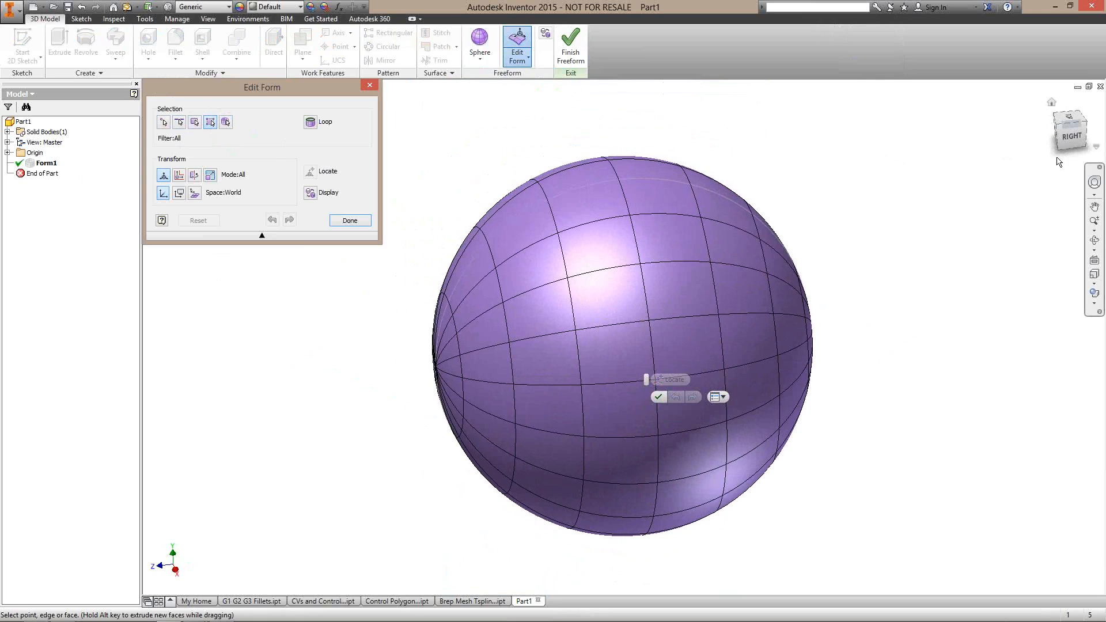
{"action": "left_click", "coordinate": [1066, 143]}
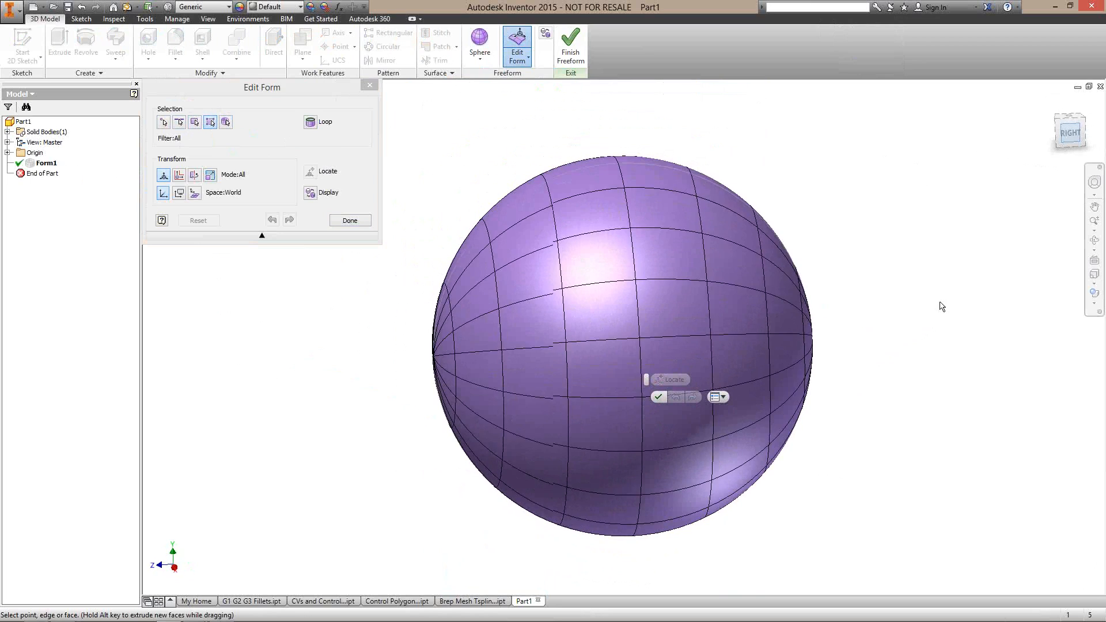
{"action": "left_click_drag", "start_coordinate": [928, 331], "coordinate": [411, 127]}
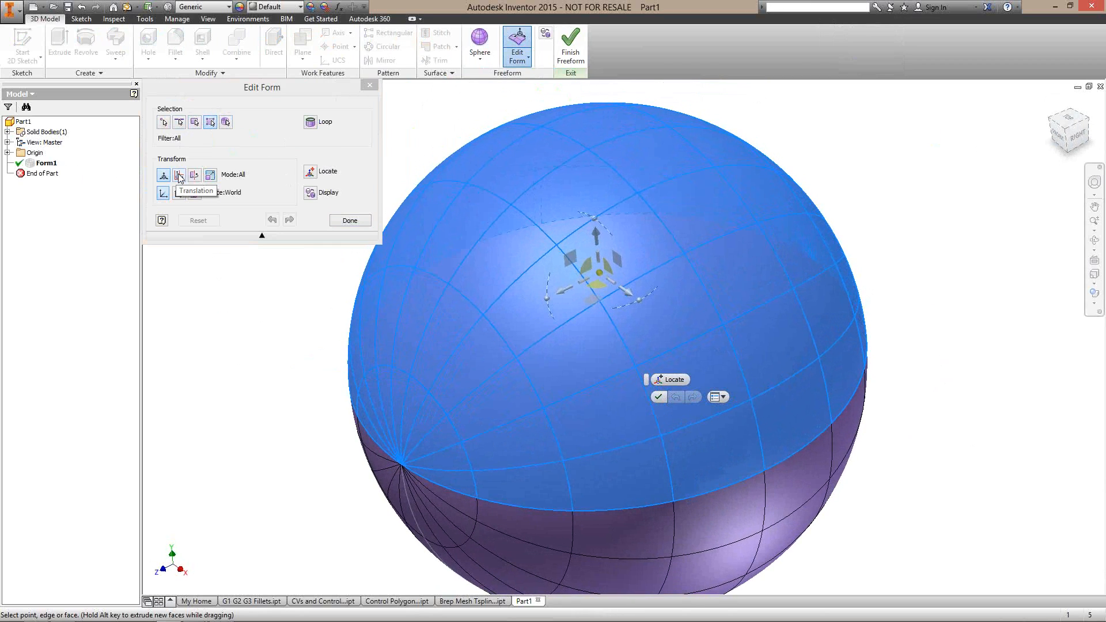
- Stretch the selected upper half of the sphere along Z by a scale factor of about 1.3
{"action": "left_click", "coordinate": [211, 176]}
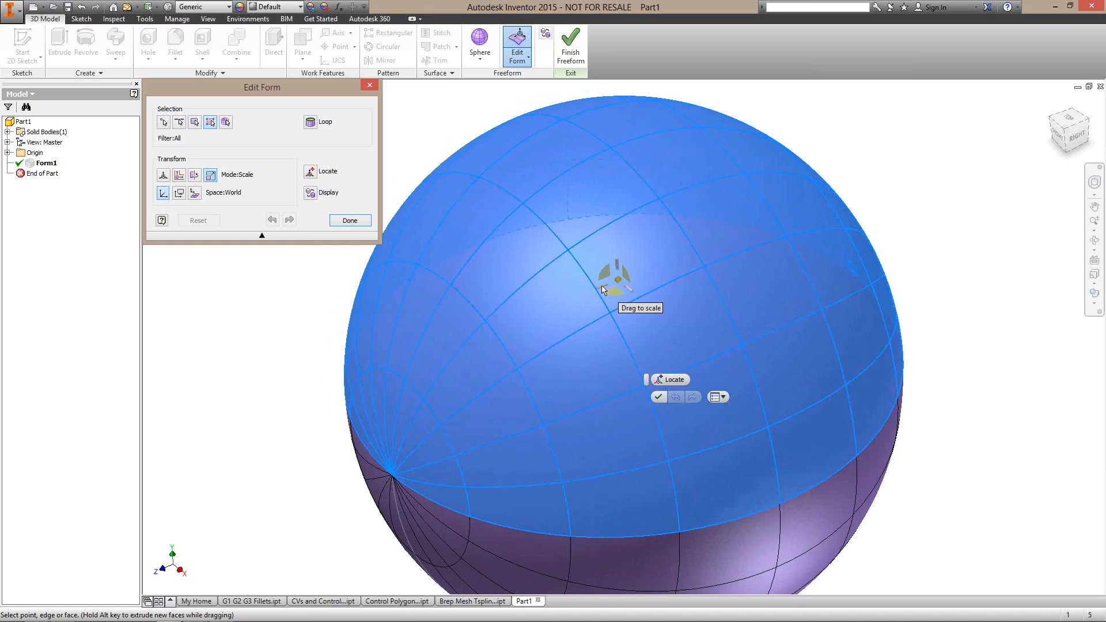
{"action": "left_click_drag", "start_coordinate": [601, 286], "coordinate": [595, 294]}
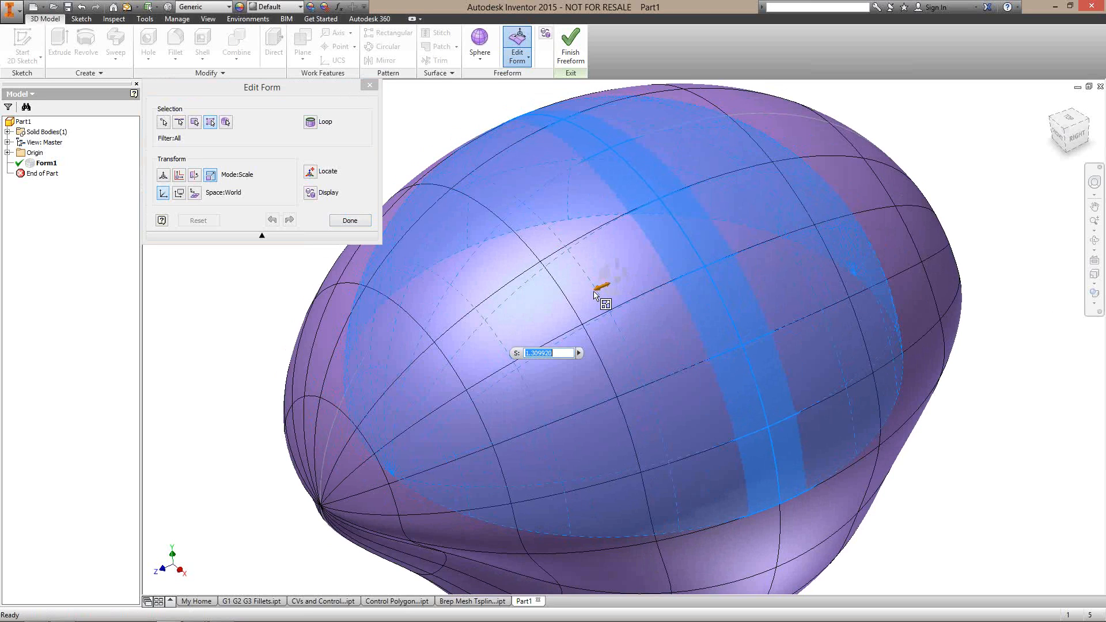
{"action": "left_click_drag", "start_coordinate": [596, 294], "coordinate": [596, 294]}
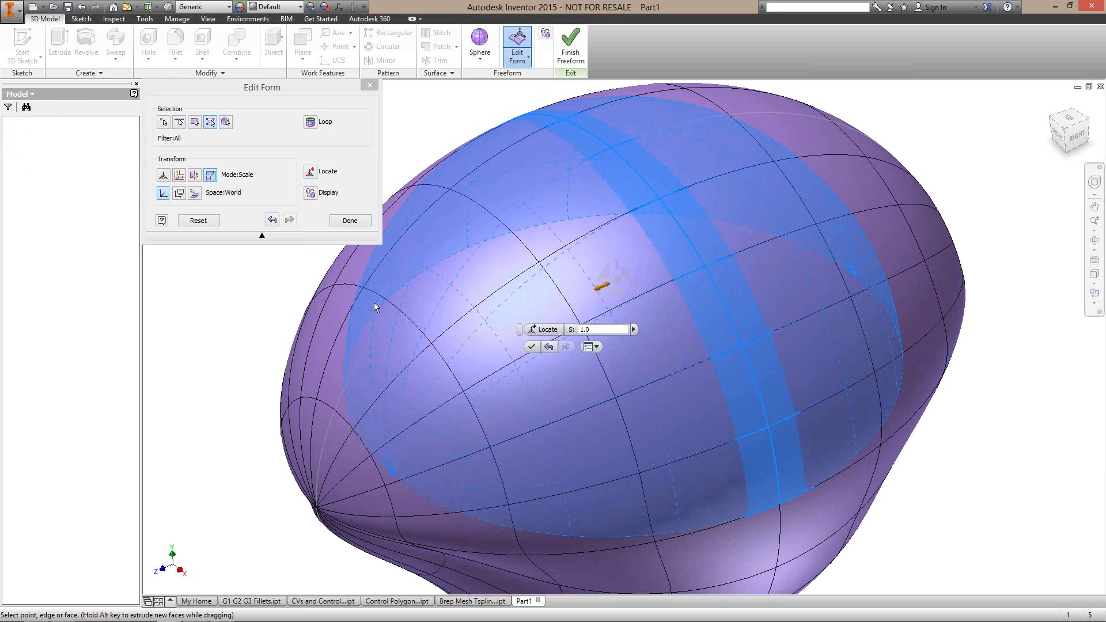
{"action": "left_click", "coordinate": [374, 302]}
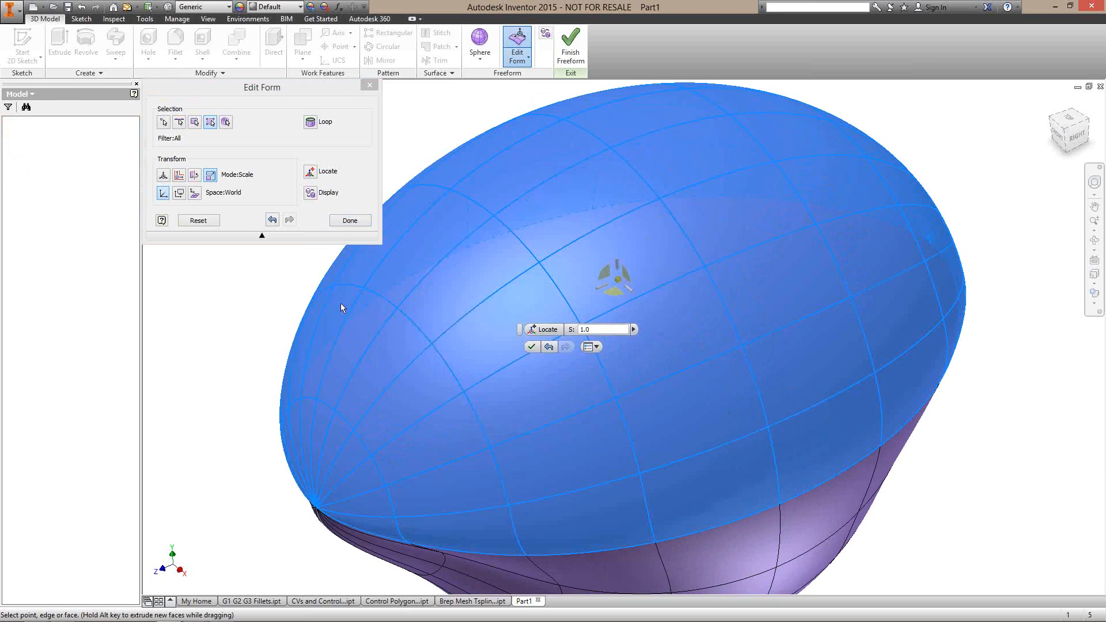
- Scale the selected upper half down slightly along X, and flatten it a little along Y
{"action": "left_click_drag", "start_coordinate": [630, 288], "coordinate": [627, 284]}
{"action": "left_click", "coordinate": [627, 284]}
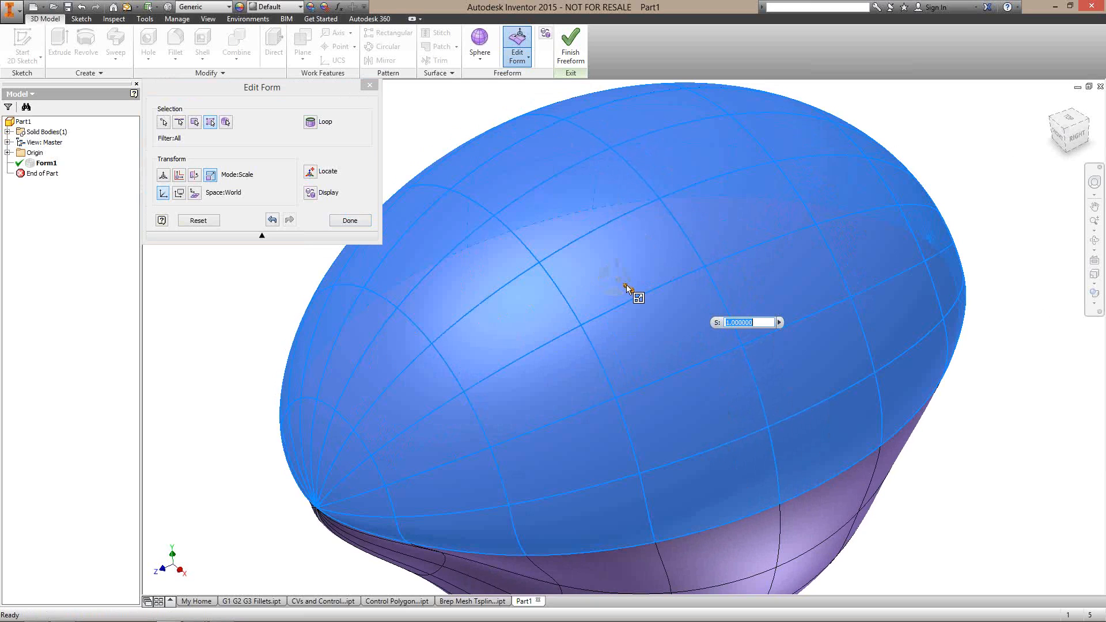
{"action": "left_click_drag", "start_coordinate": [626, 284], "coordinate": [624, 283]}
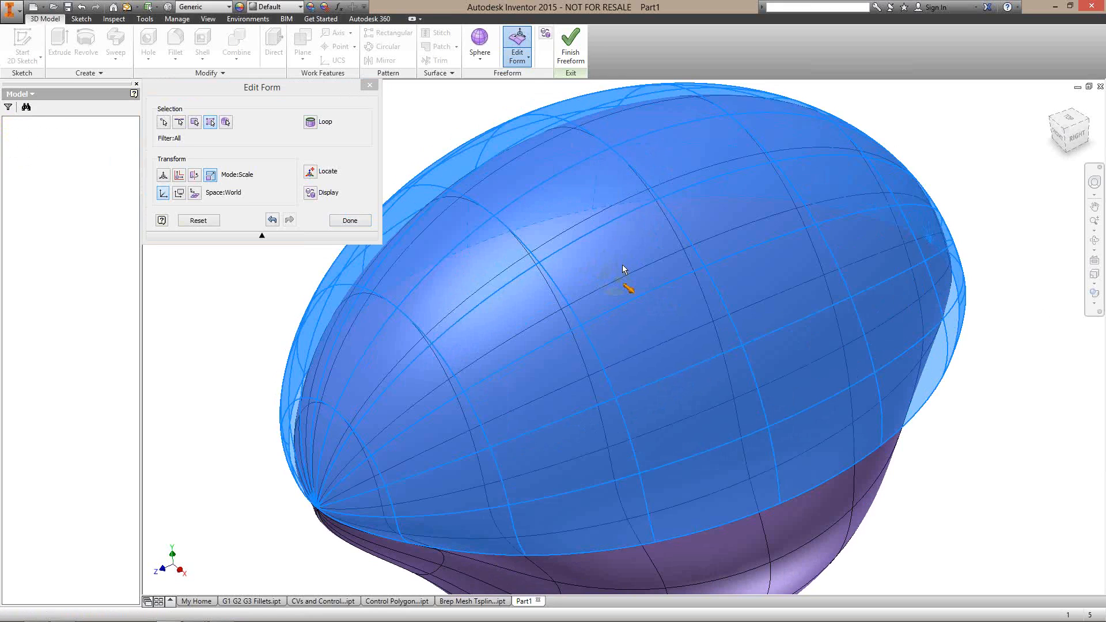
{"action": "left_click_drag", "start_coordinate": [620, 264], "coordinate": [616, 268]}
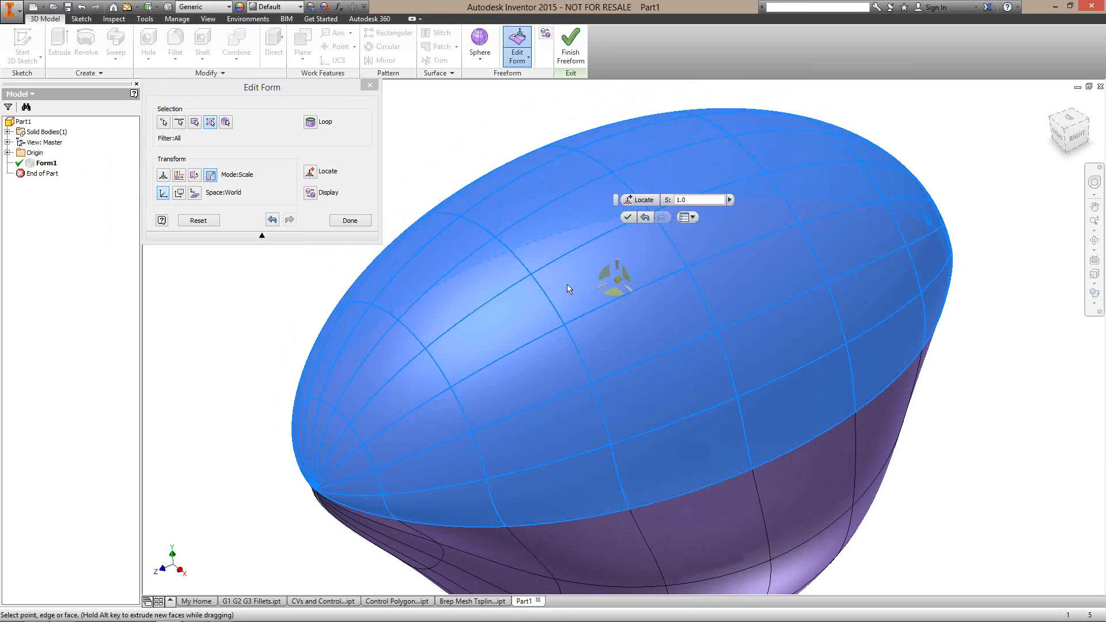
- Undo and redo the last Y scaling of the upper half to compare the two shapes
{"action": "mouse_move", "coordinate": [567, 285]}
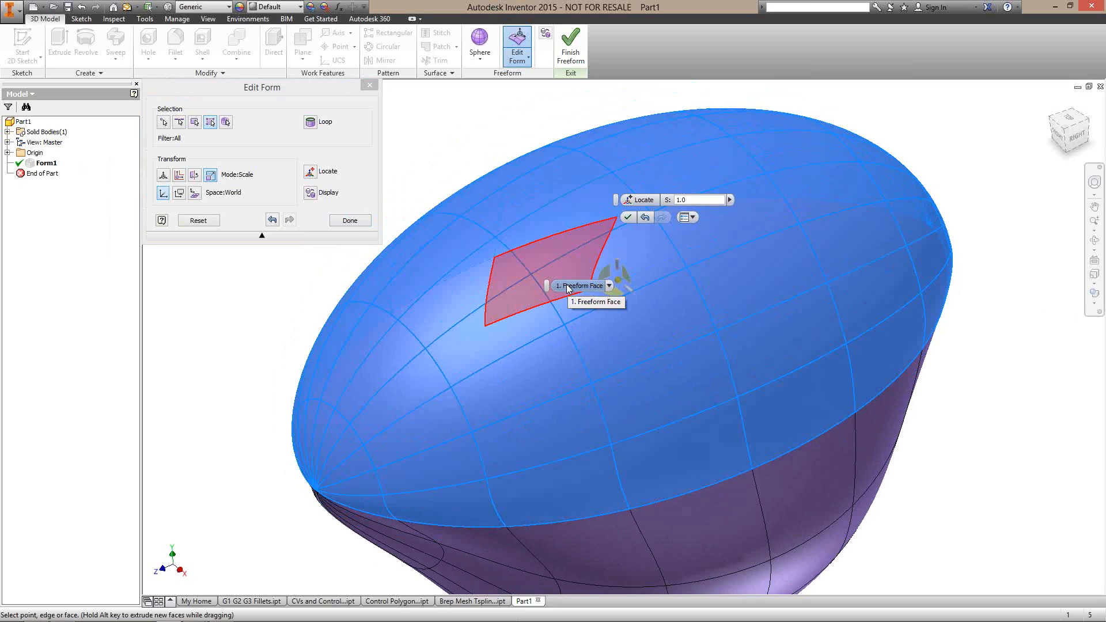
{"action": "left_click", "coordinate": [273, 221]}
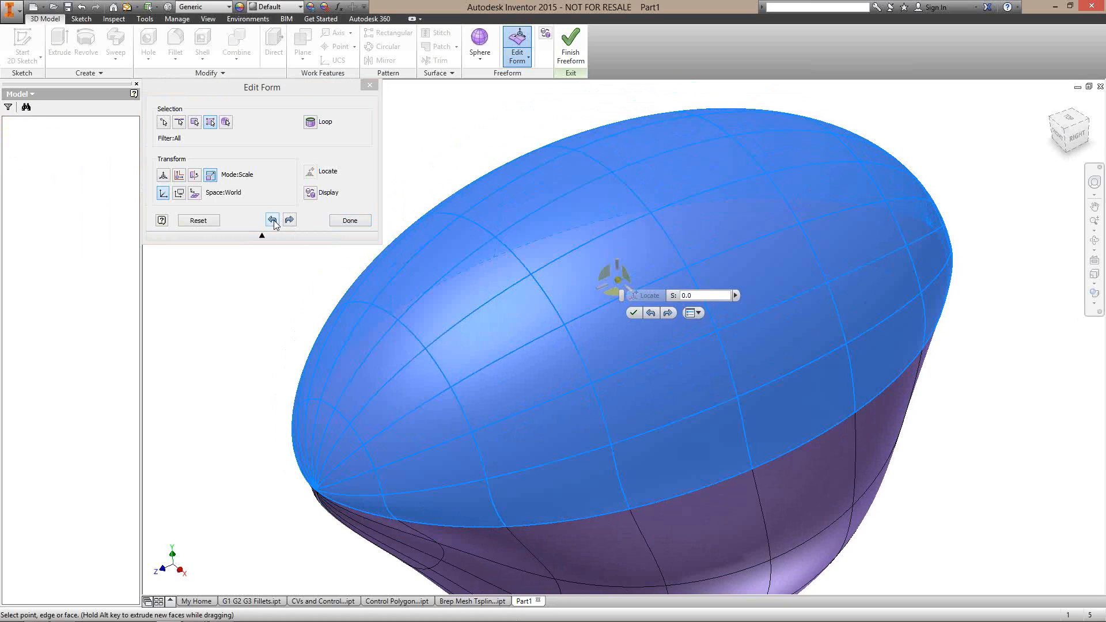
{"action": "left_click", "coordinate": [288, 220]}
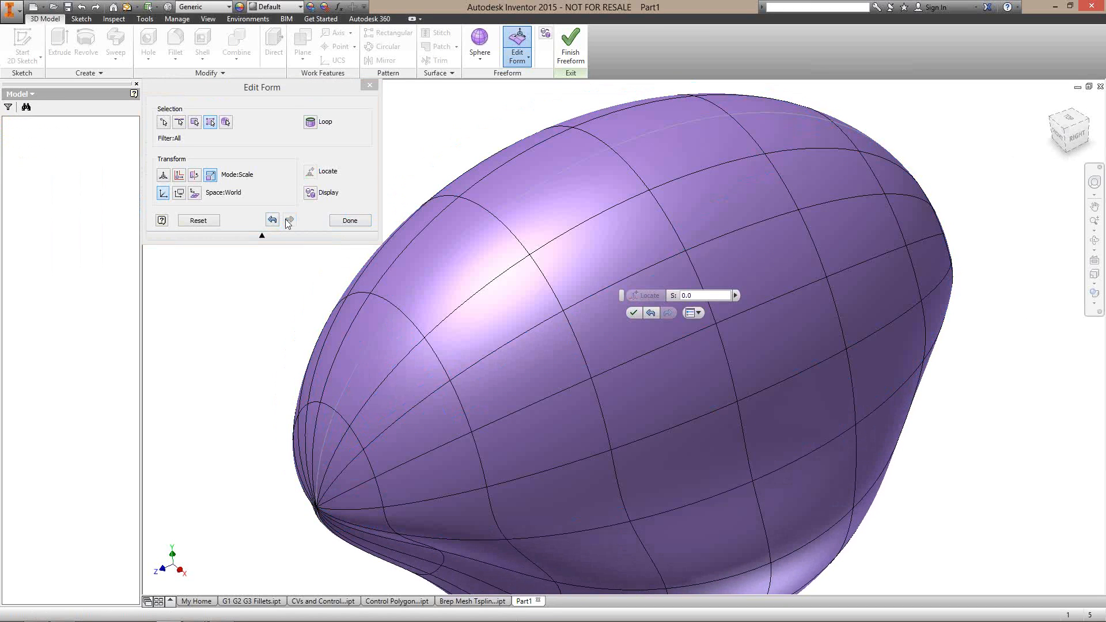
{"action": "left_click", "coordinate": [274, 220]}
{"action": "left_click", "coordinate": [289, 220]}
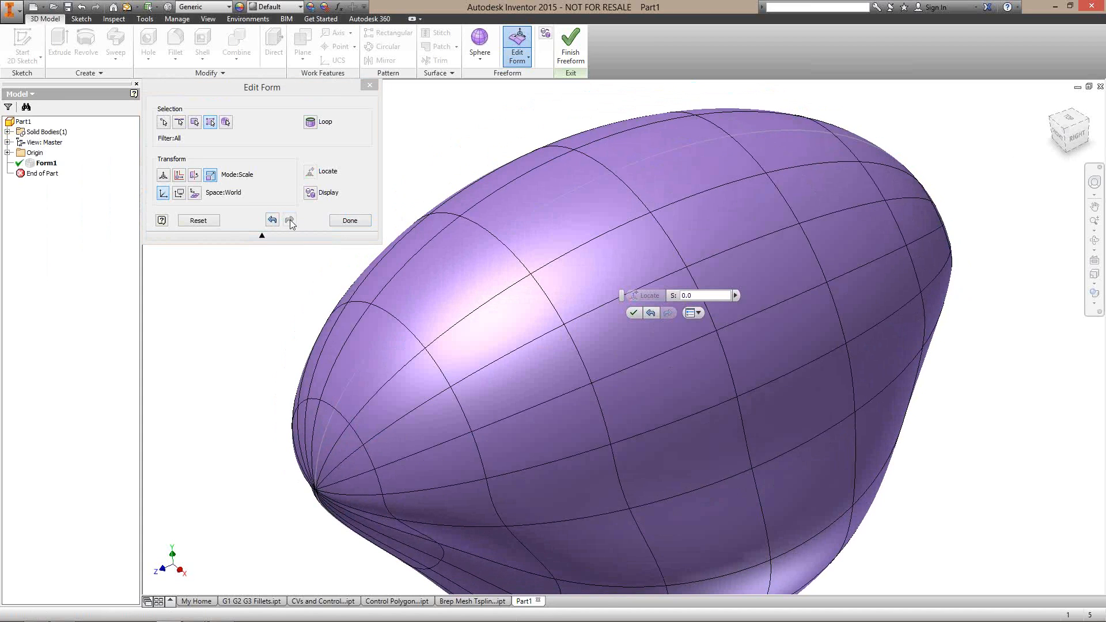
- In the box display, move a control point on the upper half slightly down along Y, and finish the edit in smooth display
{"action": "left_click", "coordinate": [311, 193]}
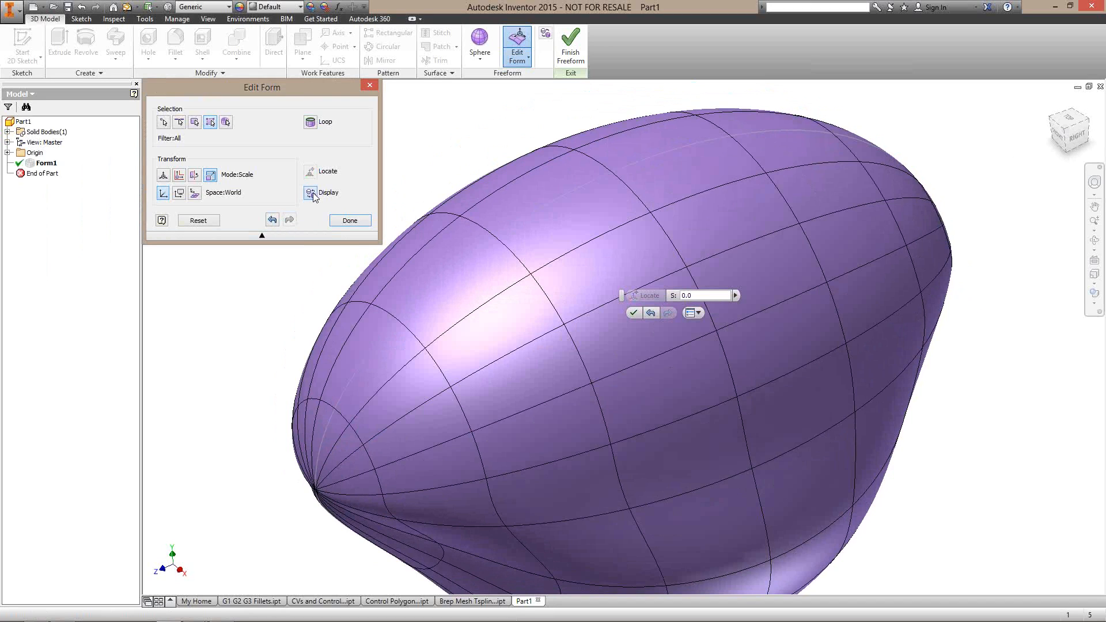
{"action": "left_click", "coordinate": [313, 192]}
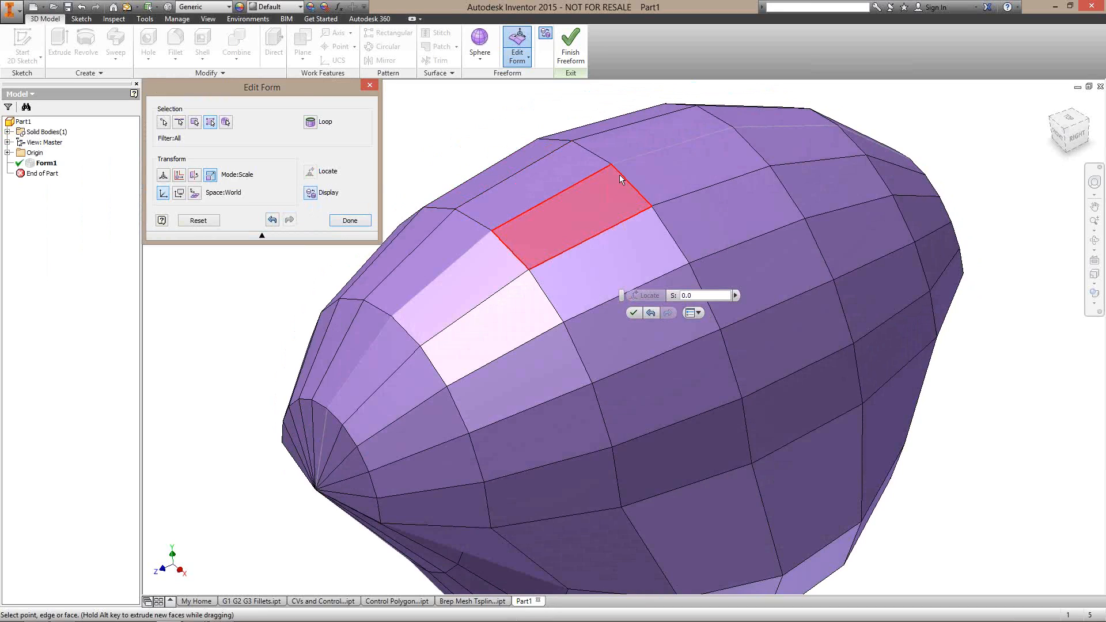
{"action": "left_click", "coordinate": [656, 205]}
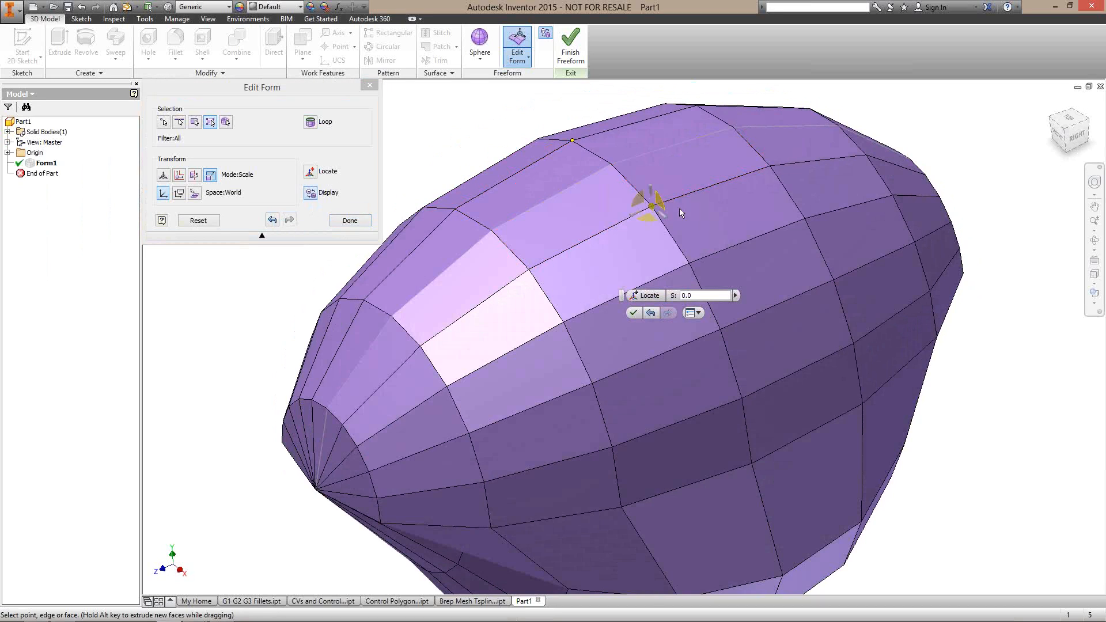
{"action": "left_click", "coordinate": [168, 177]}
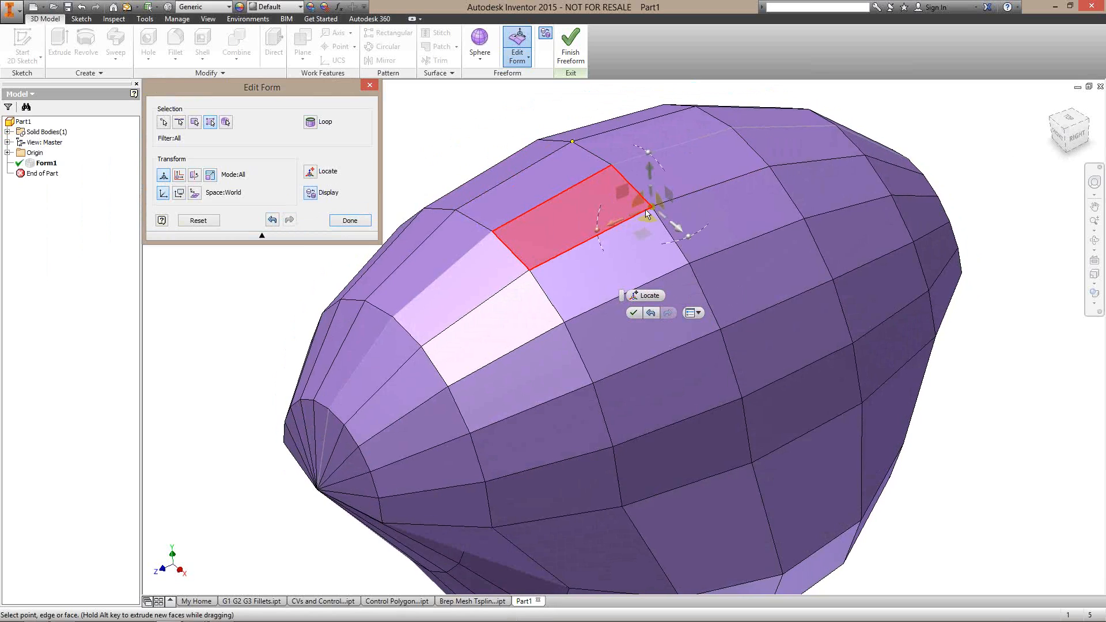
{"action": "middle_click_drag", "start_coordinate": [645, 210], "coordinate": [663, 217], "text": "shift"}
{"action": "left_click_drag", "start_coordinate": [668, 173], "coordinate": [672, 189]}
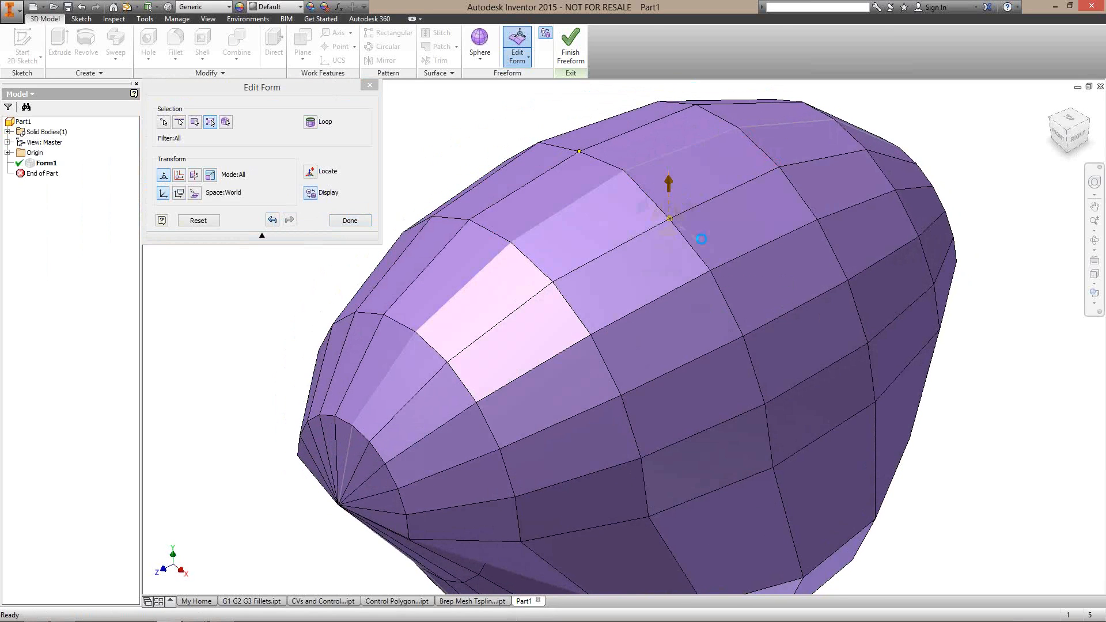
{"action": "left_click", "coordinate": [311, 194]}
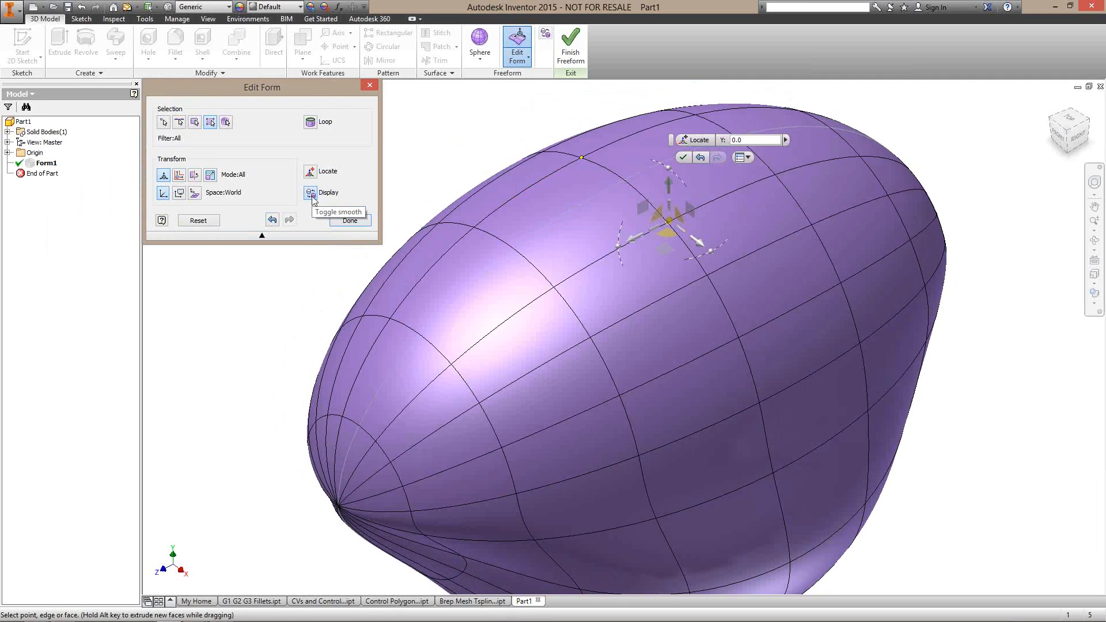
{"action": "left_click", "coordinate": [349, 221]}
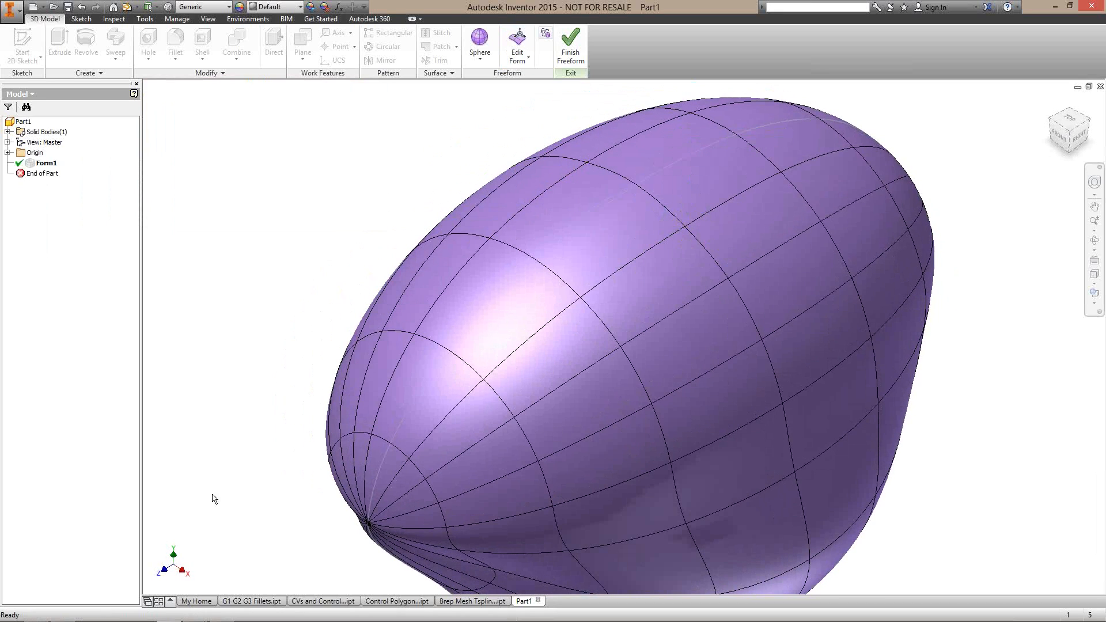
- Switch to the PowerPoint presentation, select the first "What is Freeform modelling?" slide and start the slide show
{"action": "mouse_move", "coordinate": [194, 613]}
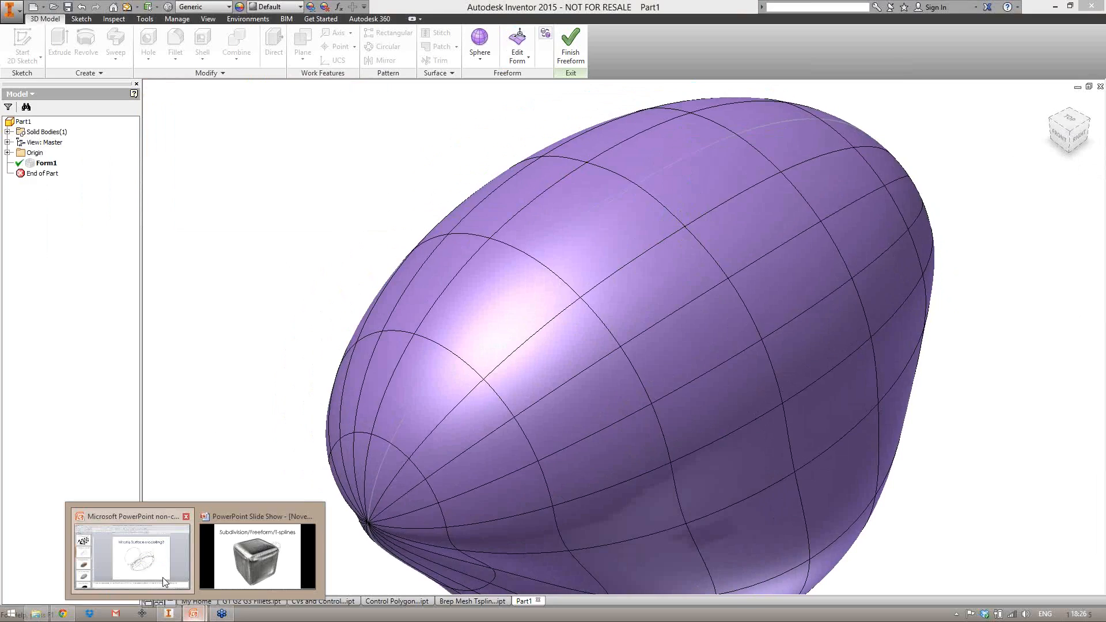
{"action": "left_click", "coordinate": [162, 577]}
{"action": "key", "text": "Page_Down"}
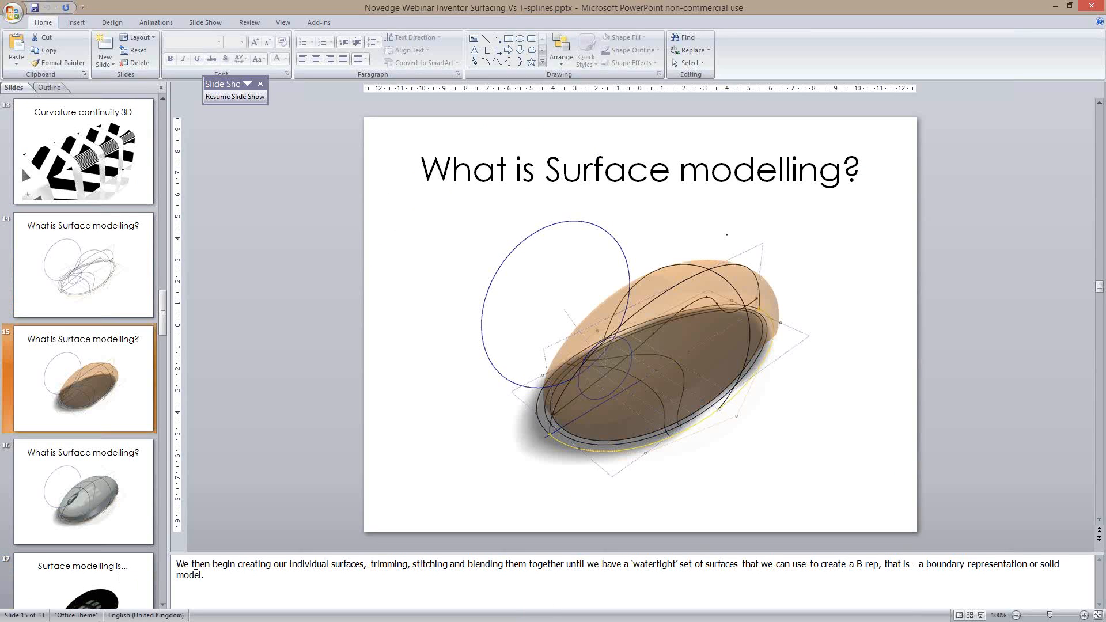
{"action": "left_click", "coordinate": [176, 564]}
{"action": "scroll", "coordinate": [154, 558], "scroll_direction": "down", "scroll_amount": 7}
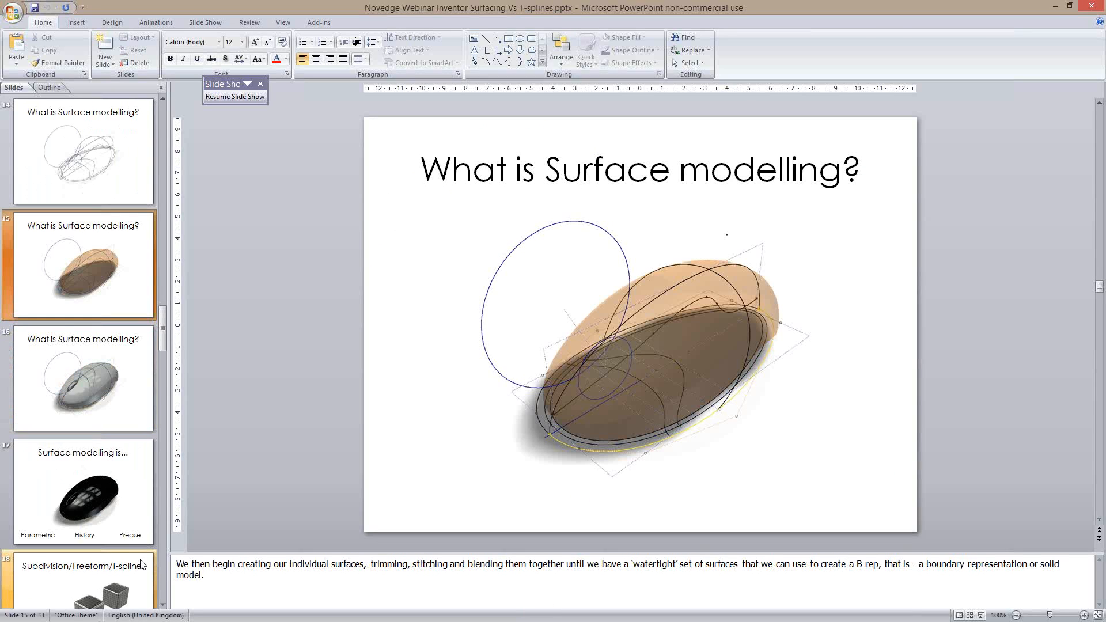
{"action": "scroll", "coordinate": [102, 544], "scroll_direction": "down", "scroll_amount": 1}
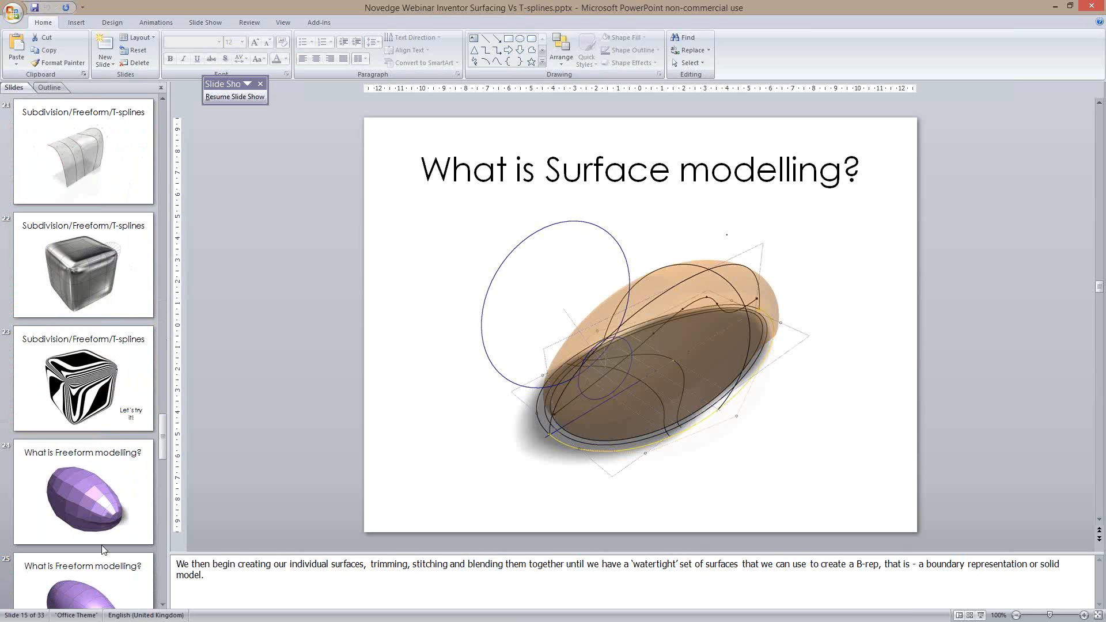
{"action": "left_click", "coordinate": [101, 544]}
{"action": "left_click", "coordinate": [981, 615]}
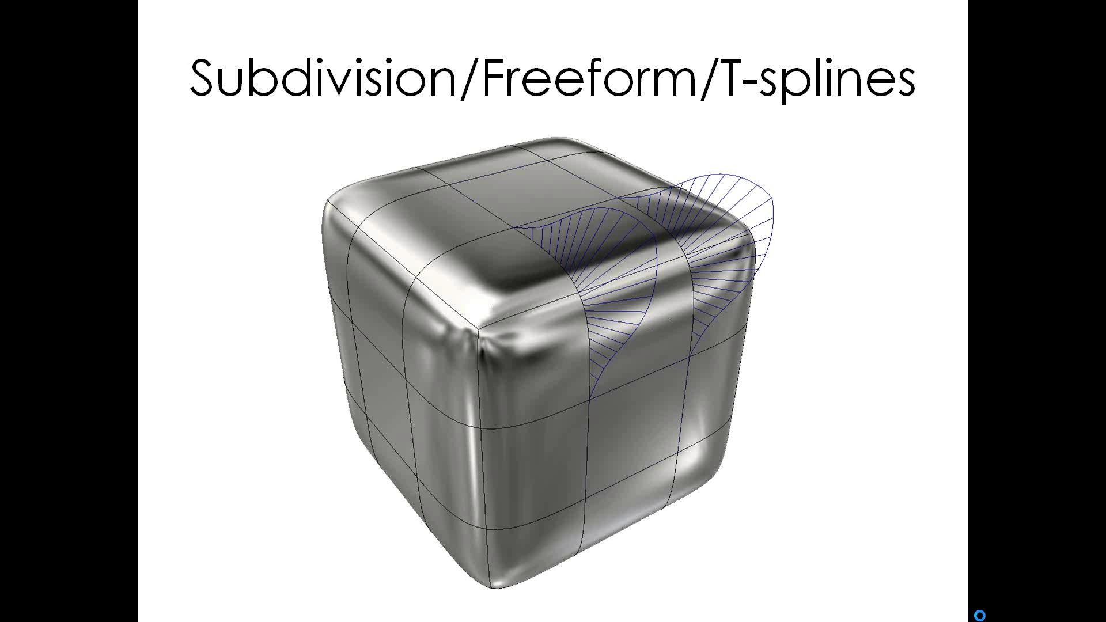